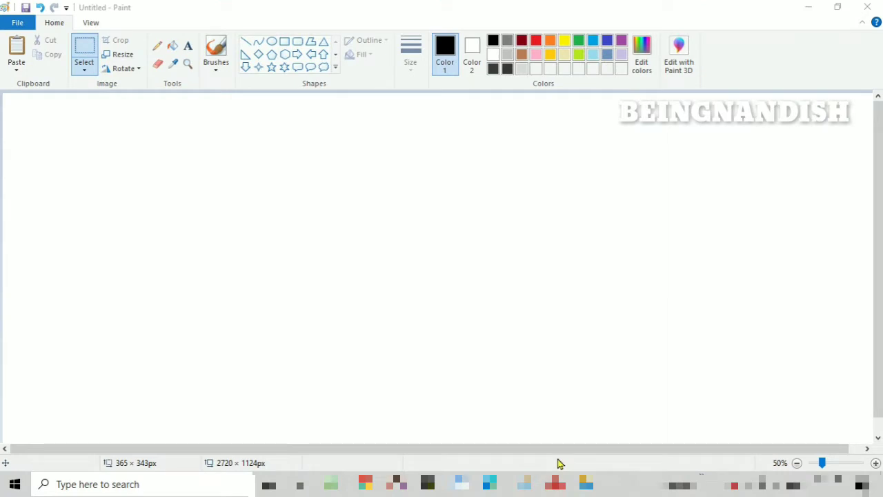
# - Draw a horizontal black ground line about 2633 px long across the lower canvas and shift it slightly down
pyautogui.click(245, 41)
pyautogui.moveTo(10, 378)
pyautogui.mouseDown()
pyautogui.moveTo(268, 394)
pyautogui.moveTo(864, 379)
pyautogui.mouseUp()
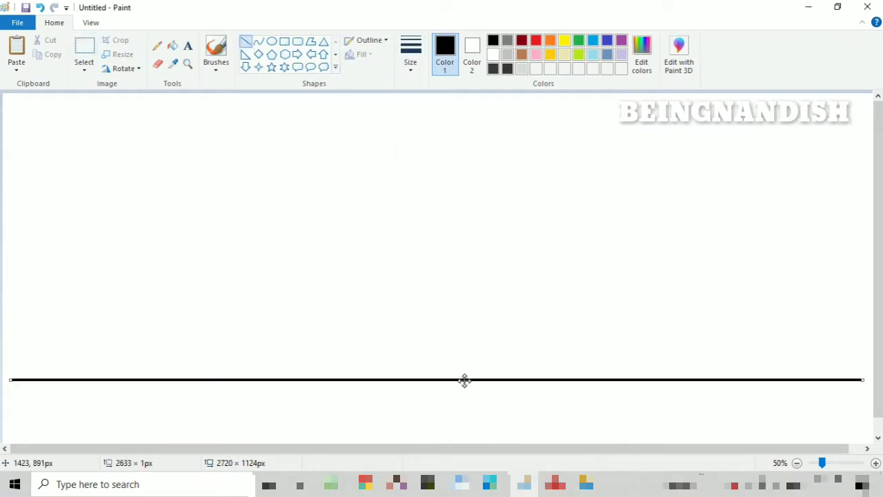
pyautogui.moveTo(465, 380); pyautogui.dragTo(465, 385)
# - Paste the copied tyre image and place it just above the ground line, toward the front end
pyautogui.click(16, 65)
pyautogui.click(35, 84)
pyautogui.moveTo(51, 140); pyautogui.dragTo(274, 312)
# - Draw a quarter-circle curve in a thinner line around the upper rear quadrant of the tyre
pyautogui.click(259, 42)
pyautogui.click(411, 62)
pyautogui.click(432, 116)
pyautogui.click(91, 22)
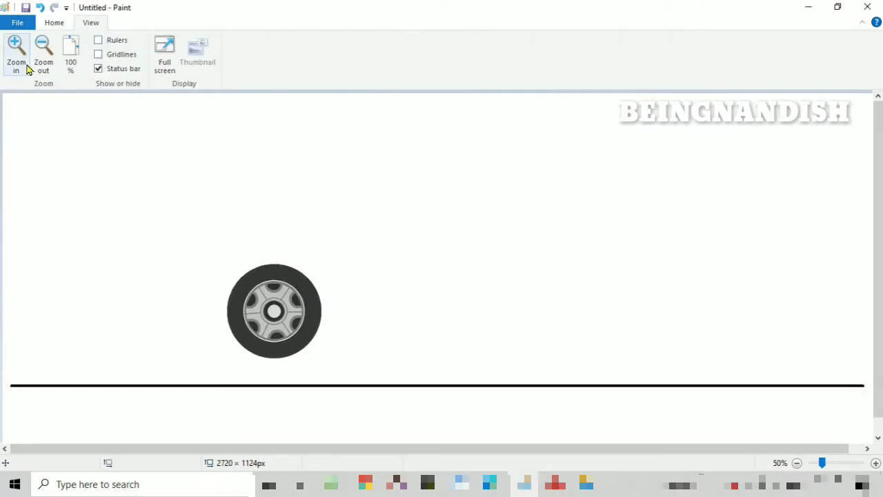
pyautogui.click(24, 64)
pyautogui.moveTo(317, 449); pyautogui.dragTo(368, 461)
pyautogui.scroll(-3, 428, 289)
pyautogui.moveTo(440, 151); pyautogui.dragTo(557, 281)
pyautogui.moveTo(510, 212)
pyautogui.mouseDown()
pyautogui.moveTo(533, 194)
pyautogui.moveTo(498, 150)
pyautogui.mouseUp()
pyautogui.moveTo(541, 199)
pyautogui.mouseDown()
pyautogui.moveTo(549, 184)
pyautogui.moveTo(556, 188)
pyautogui.mouseUp()
# - Copy the quarter arc, flip the copy horizontally and join it to the original as a half-circle wheel arch
pyautogui.click(54, 23)
pyautogui.click(84, 70)
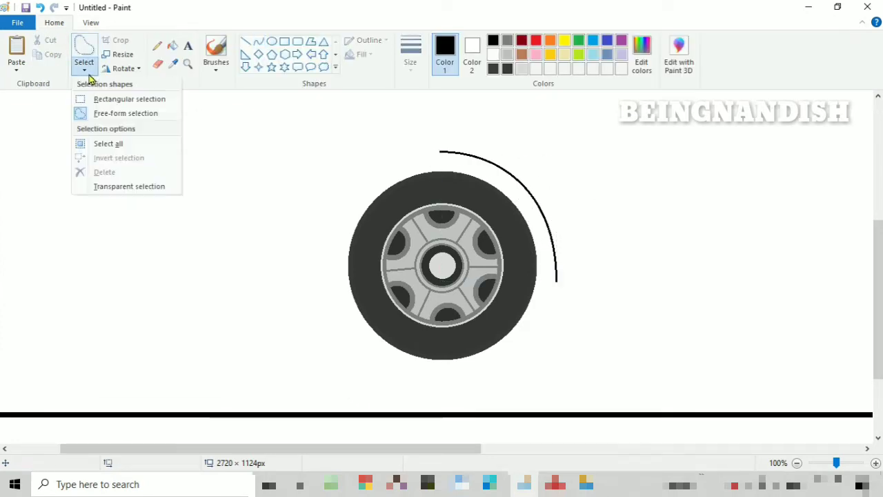
pyautogui.click(110, 113)
pyautogui.moveTo(462, 144)
pyautogui.mouseDown()
pyautogui.moveTo(494, 179)
pyautogui.moveTo(462, 143)
pyautogui.mouseUp()
pyautogui.rightClick(481, 168)
pyautogui.click(512, 190)
pyautogui.click(17, 67)
pyautogui.click(35, 85)
pyautogui.rightClick(62, 131)
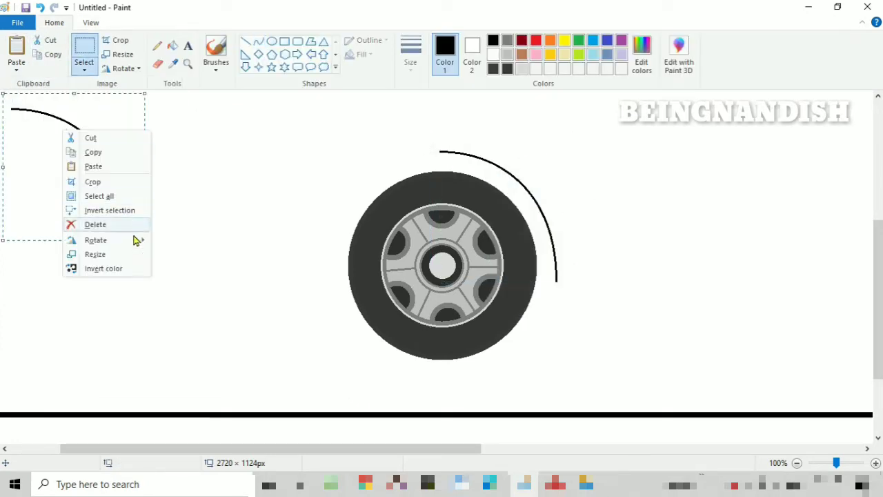
pyautogui.click(191, 302)
pyautogui.moveTo(97, 189); pyautogui.dragTo(410, 231)
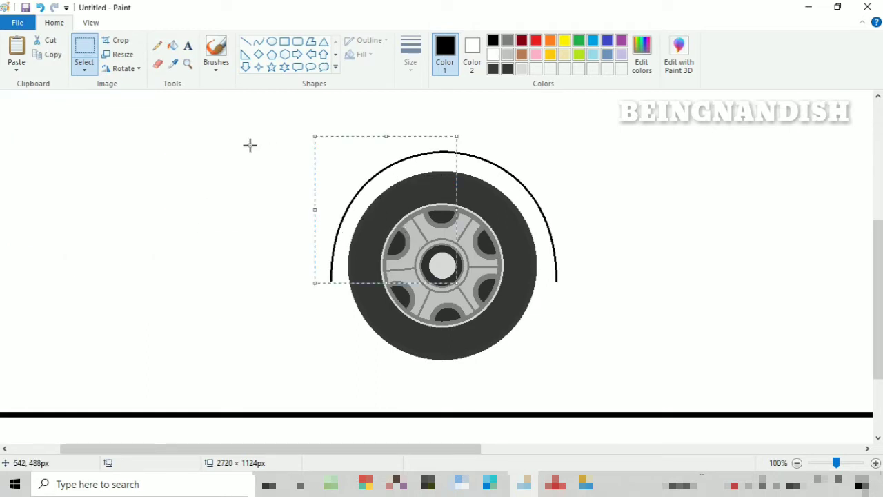
pyautogui.click(249, 145)
# - Select the tyre with its arch and move it onto the ground line as the front wheel
pyautogui.click(95, 23)
pyautogui.click(44, 52)
pyautogui.click(55, 23)
pyautogui.moveTo(185, 215); pyautogui.dragTo(342, 342)
pyautogui.rightClick(278, 290)
pyautogui.click(315, 312)
pyautogui.moveTo(280, 288); pyautogui.dragTo(211, 314)
# - Copy the tyre and arch, flip the copy horizontally and place it on the ground line as the rear wheel
pyautogui.rightClick(210, 300)
pyautogui.click(239, 323)
pyautogui.rightClick(242, 174)
pyautogui.click(269, 212)
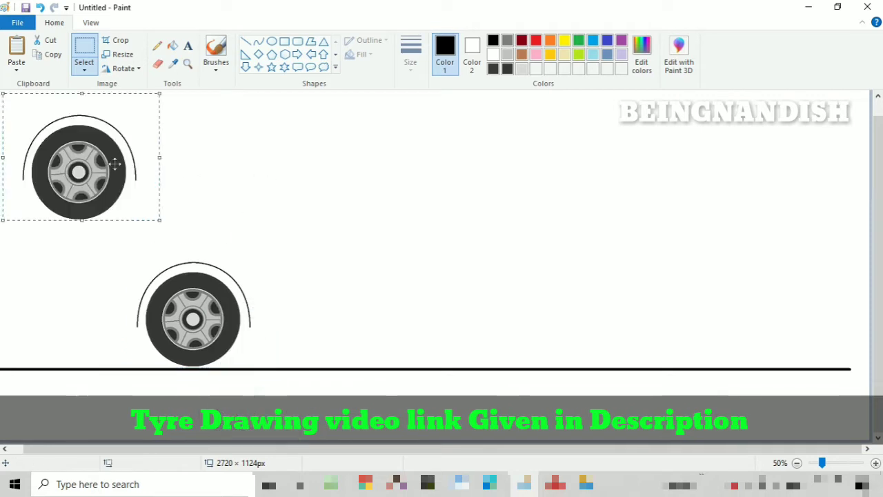
pyautogui.moveTo(94, 156); pyautogui.dragTo(388, 213)
pyautogui.rightClick(388, 213)
pyautogui.click(513, 383)
pyautogui.moveTo(390, 276); pyautogui.dragTo(568, 366)
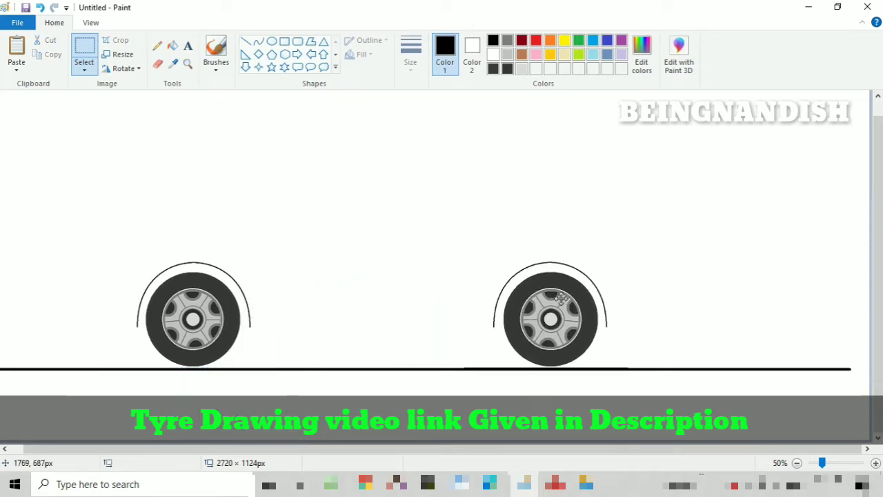
pyautogui.click(442, 183)
# - Draw a horizontal sill line about 775 px long between the lower ends of the two wheel arches
pyautogui.click(245, 41)
pyautogui.moveTo(249, 326); pyautogui.dragTo(500, 326)
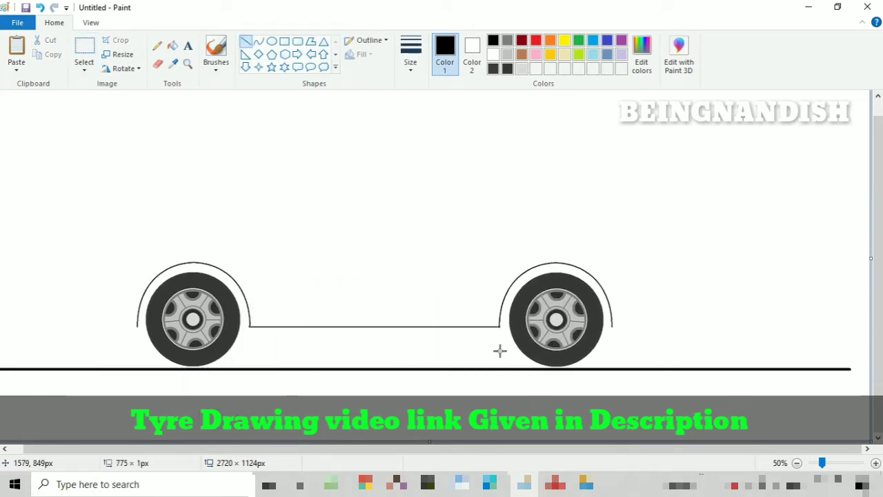
# - Draw a curved hood line about 467 px wide and 219 px high above the front wheel
pyautogui.scroll(1, 418, 211)
pyautogui.click(258, 41)
pyautogui.moveTo(104, 288)
pyautogui.mouseDown()
pyautogui.moveTo(250, 209)
pyautogui.moveTo(253, 217)
pyautogui.mouseUp()
pyautogui.moveTo(138, 258)
pyautogui.mouseDown()
pyautogui.moveTo(118, 252)
pyautogui.moveTo(125, 246)
pyautogui.mouseUp()
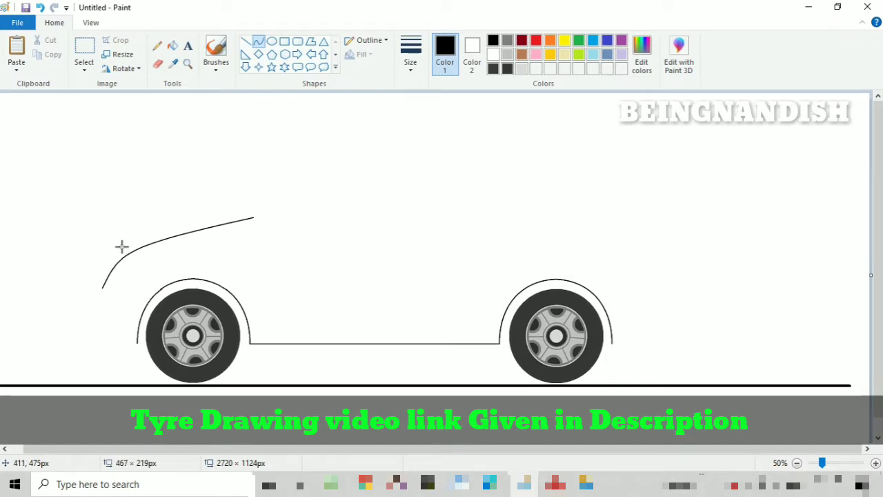
pyautogui.moveTo(253, 218); pyautogui.dragTo(257, 219)
pyautogui.click(296, 257)
# - Trim the rear end of the hood curve and shift the curve slightly forward
pyautogui.click(158, 64)
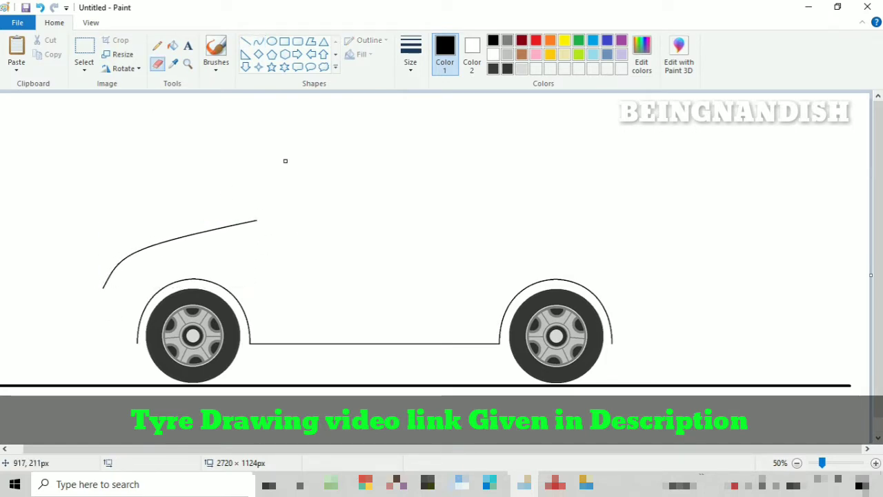
pyautogui.click(84, 68)
pyautogui.click(116, 114)
pyautogui.moveTo(146, 178)
pyautogui.mouseDown()
pyautogui.moveTo(197, 178)
pyautogui.moveTo(164, 176)
pyautogui.mouseUp()
pyautogui.moveTo(191, 216); pyautogui.dragTo(189, 214)
pyautogui.click(311, 228)
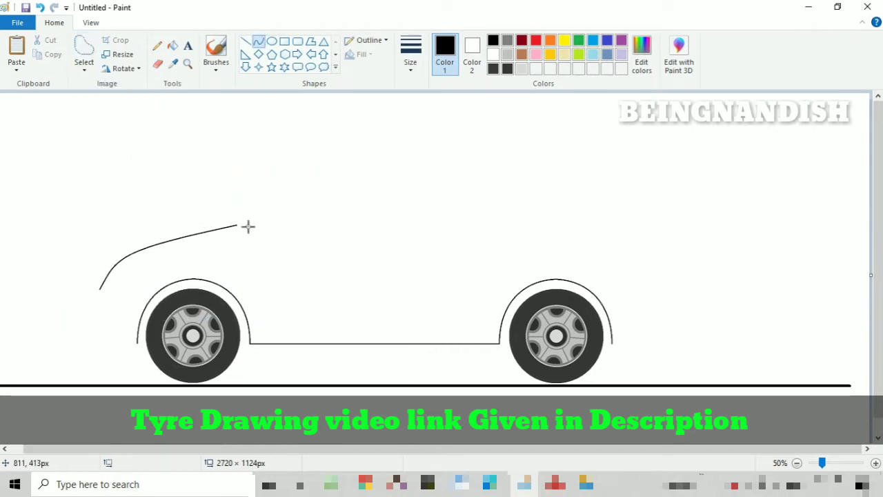
# - Draw the curved windscreen line about 557 × 213 px from the hood's rear end and extend it into the roof line
pyautogui.moveTo(237, 225); pyautogui.dragTo(416, 155)
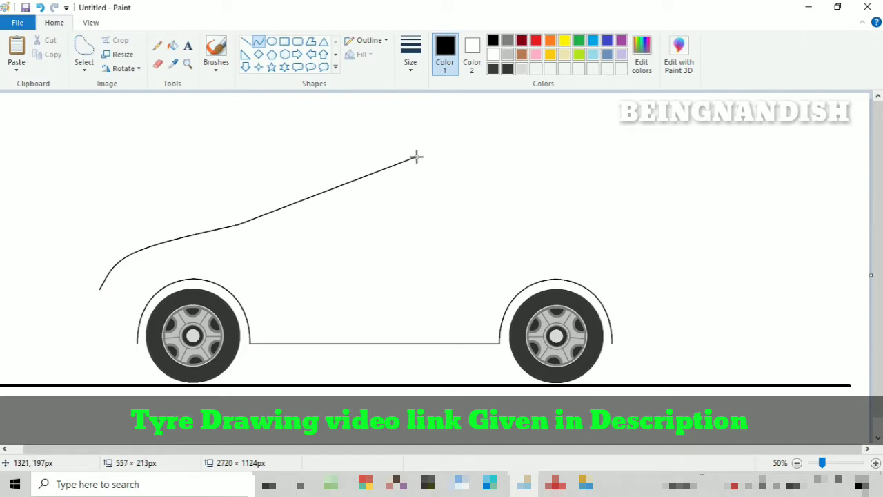
pyautogui.moveTo(344, 184); pyautogui.dragTo(343, 160)
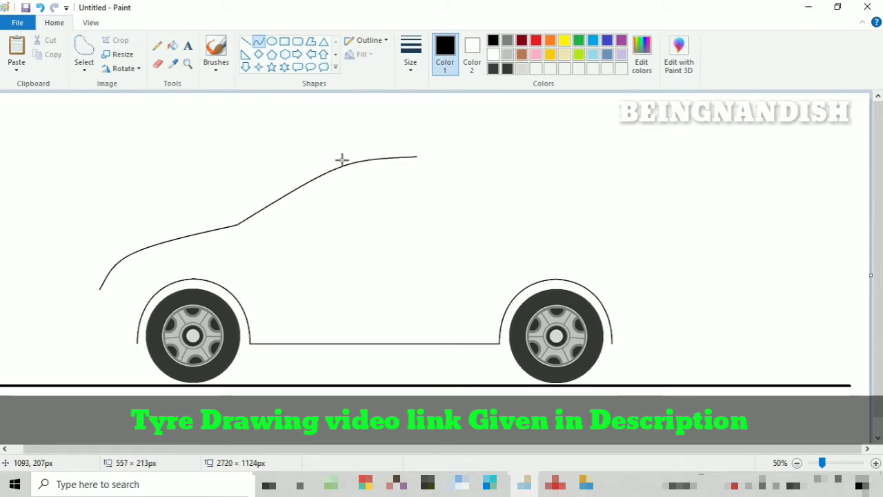
pyautogui.click(339, 160)
pyautogui.click(448, 175)
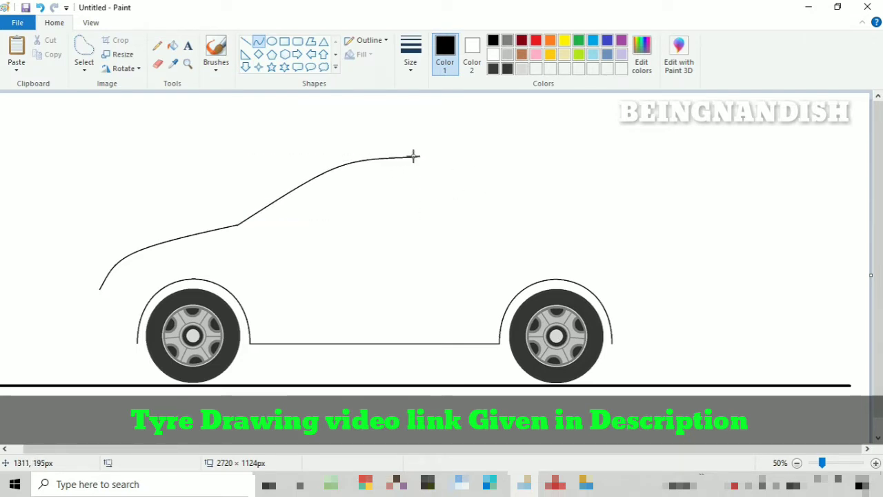
pyautogui.moveTo(413, 157); pyautogui.dragTo(519, 155)
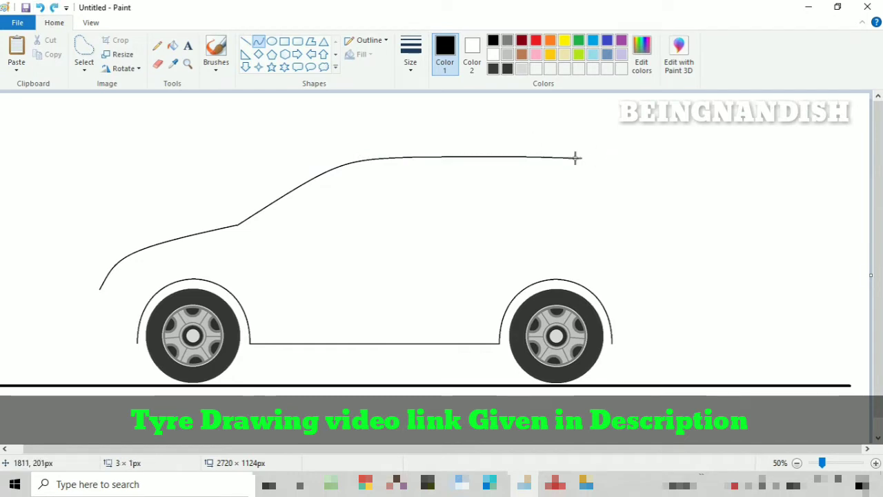
# - Draw the car's curved rear edge about 189 × 371 px from the roof's rear end down toward the rear wheel arch
pyautogui.moveTo(578, 158)
pyautogui.mouseDown()
pyautogui.moveTo(615, 284)
pyautogui.moveTo(618, 277)
pyautogui.mouseUp()
pyautogui.moveTo(597, 180); pyautogui.dragTo(567, 217)
pyautogui.moveTo(591, 221)
pyautogui.mouseDown()
pyautogui.moveTo(627, 214)
pyautogui.moveTo(568, 215)
pyautogui.moveTo(589, 211)
pyautogui.mouseUp()
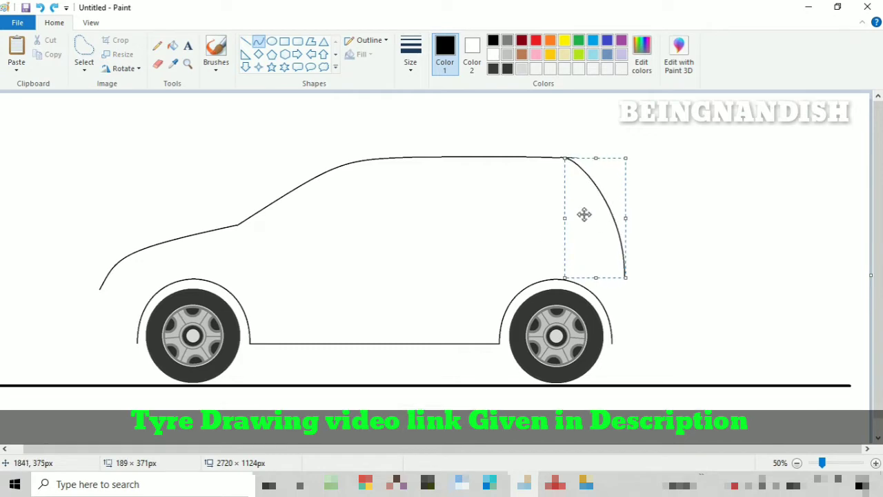
pyautogui.click(692, 204)
# - Draw the front bumper outline with curves from the hood tip down to a lower lip running to the front wheel arch
pyautogui.click(91, 22)
pyautogui.click(15, 62)
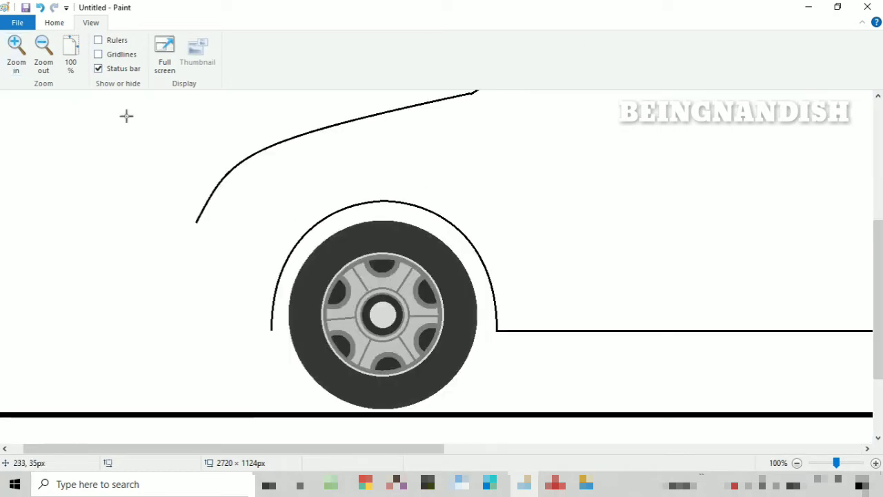
pyautogui.moveTo(197, 223); pyautogui.dragTo(182, 245)
pyautogui.moveTo(203, 309); pyautogui.dragTo(212, 320)
pyautogui.moveTo(181, 271)
pyautogui.mouseDown()
pyautogui.moveTo(187, 289)
pyautogui.moveTo(207, 283)
pyautogui.mouseUp()
pyautogui.moveTo(195, 319)
pyautogui.mouseDown()
pyautogui.moveTo(194, 311)
pyautogui.moveTo(274, 335)
pyautogui.moveTo(189, 325)
pyautogui.mouseUp()
pyautogui.click(243, 276)
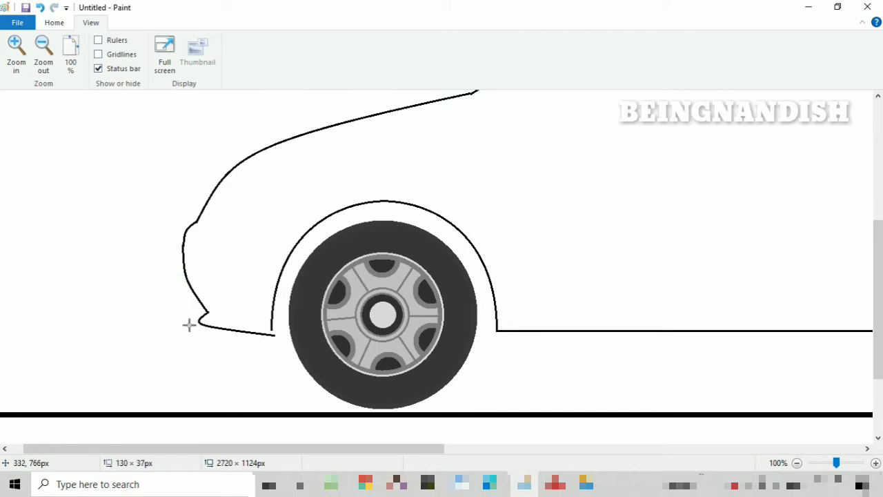
# - Close the gap between bumper and front wheel arch with a short line and round off the notch above the lower lip
pyautogui.click(54, 23)
pyautogui.click(246, 42)
pyautogui.moveTo(271, 330); pyautogui.dragTo(272, 335)
pyautogui.click(157, 64)
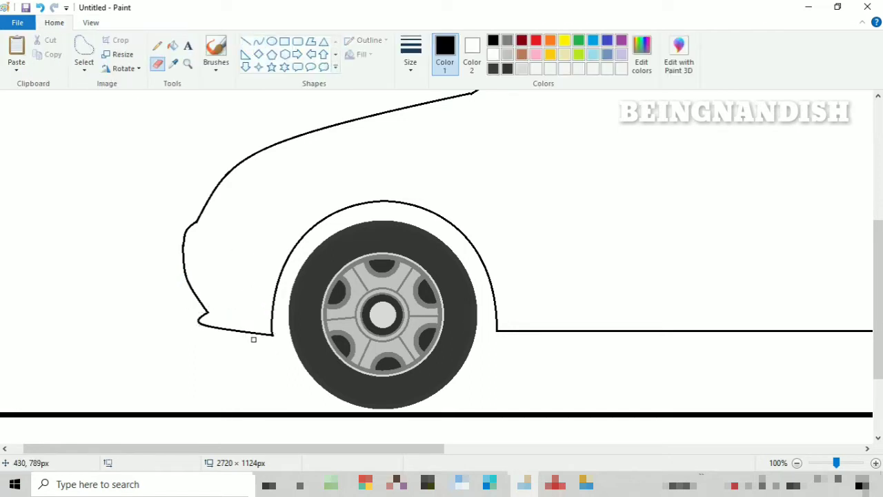
pyautogui.click(258, 41)
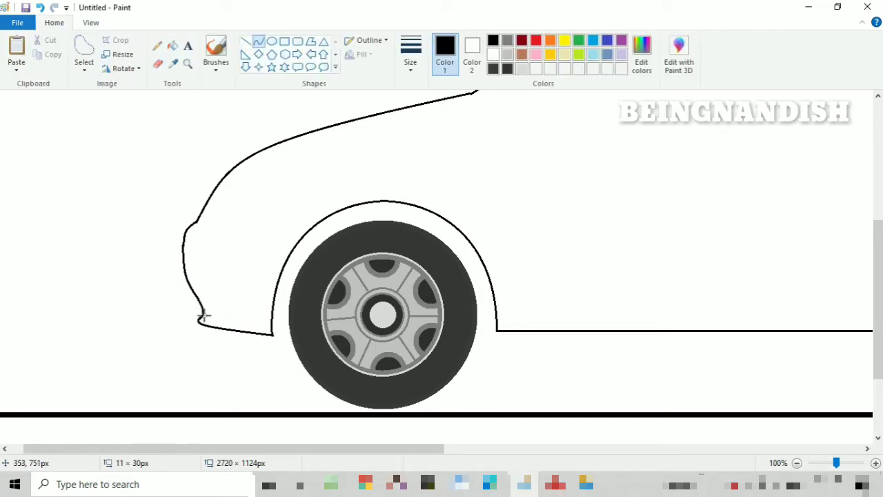
# - Draw the headlight's curved upper edge behind the hood tip and its straight bottom edge
pyautogui.scroll(2, 204, 317)
pyautogui.click(90, 23)
pyautogui.click(43, 52)
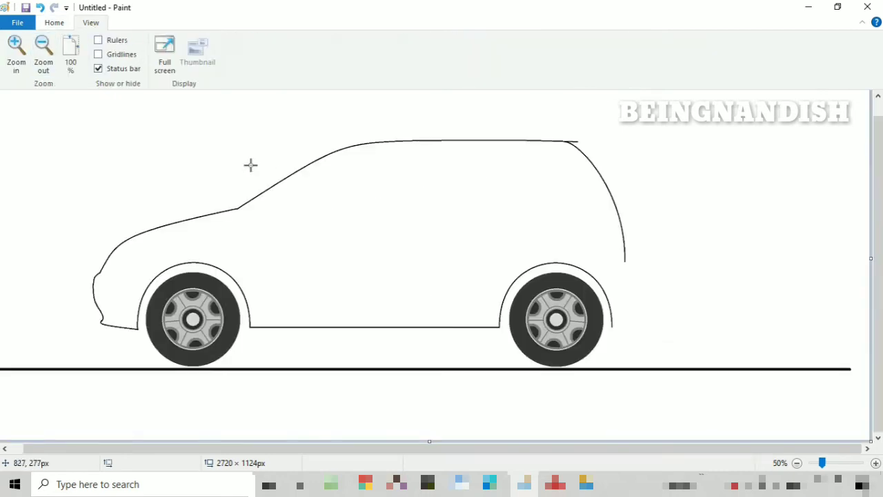
pyautogui.click(15, 50)
pyautogui.click(54, 22)
pyautogui.moveTo(203, 273); pyautogui.dragTo(274, 217)
pyautogui.moveTo(243, 232)
pyautogui.mouseDown()
pyautogui.moveTo(240, 222)
pyautogui.moveTo(242, 230)
pyautogui.moveTo(274, 217)
pyautogui.mouseUp()
pyautogui.hotkey('ctrl', 'z')
pyautogui.moveTo(235, 237); pyautogui.dragTo(226, 228)
pyautogui.click(227, 228)
pyautogui.moveTo(277, 244); pyautogui.dragTo(279, 245)
pyautogui.moveTo(250, 247); pyautogui.dragTo(237, 270)
pyautogui.click(294, 222)
pyautogui.hotkey('ctrl', 'z')
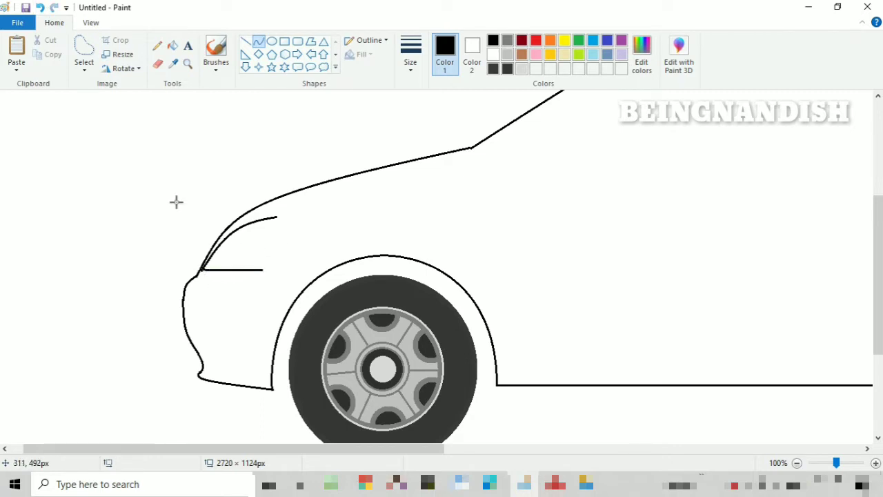
# - Erase the excess end of the headlight's bottom edge and close the headlight with a slanted rear edge and rounded upper corner
pyautogui.click(157, 63)
pyautogui.moveTo(249, 271); pyautogui.dragTo(265, 272)
pyautogui.hotkey('ctrl', 'z')
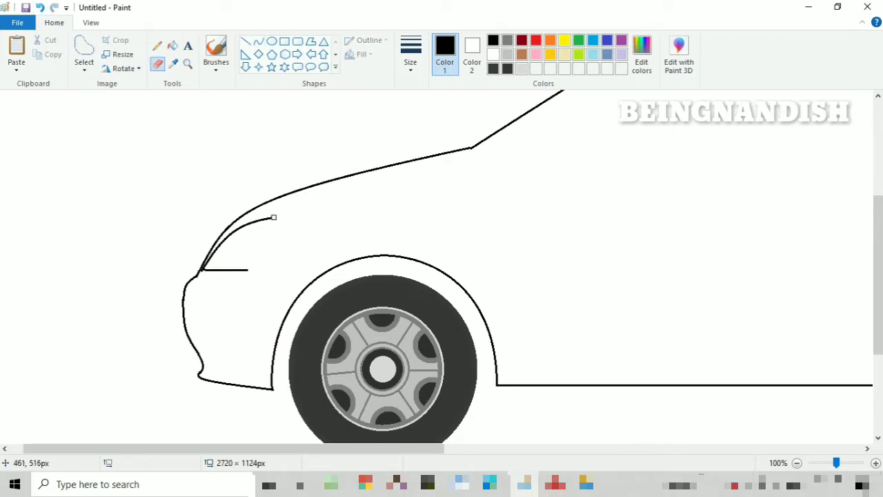
pyautogui.click(258, 41)
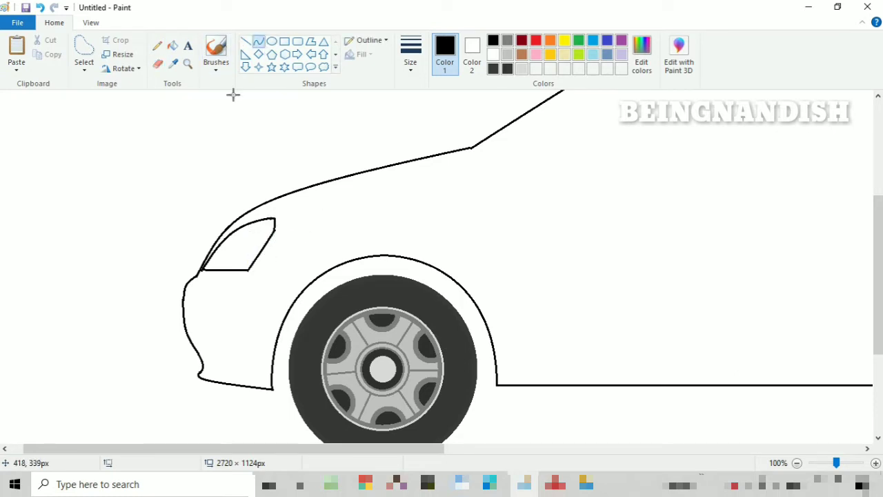
pyautogui.click(265, 214)
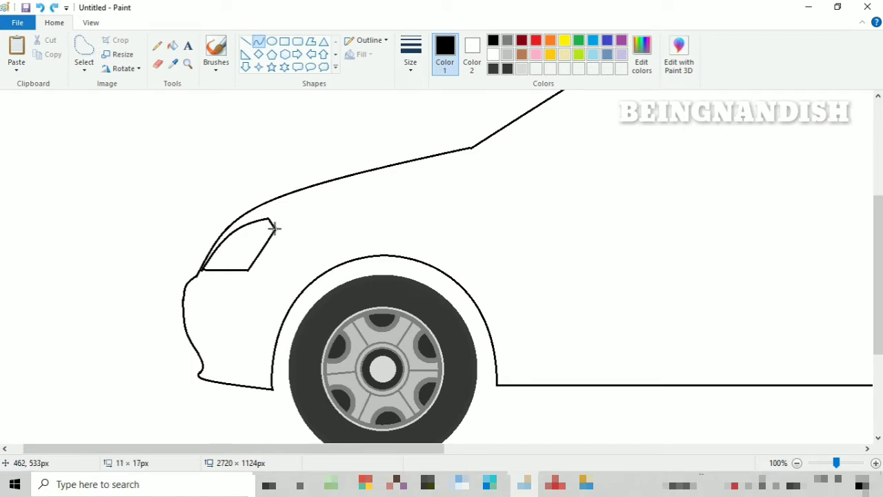
# - Draw a horizontal line in the thinnest size from the headlight's lower rear corner to the front wheel arch
pyautogui.click(245, 42)
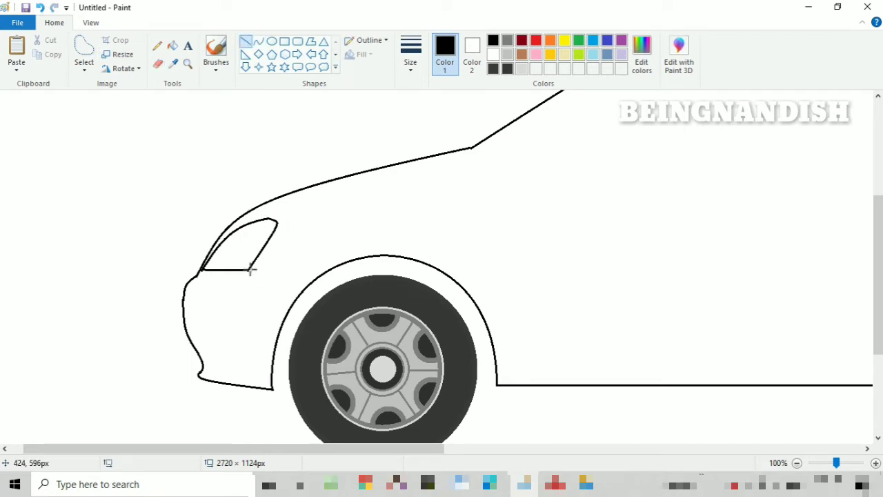
pyautogui.moveTo(248, 270); pyautogui.dragTo(327, 271)
pyautogui.click(410, 52)
pyautogui.click(420, 95)
pyautogui.click(158, 63)
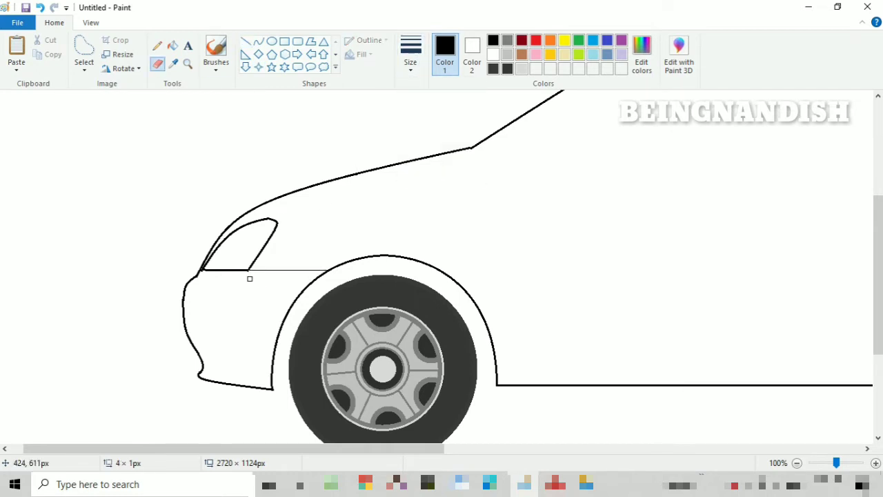
# - Draw a thin curved dividing line about 68 × 78 px inside the headlight
pyautogui.click(263, 41)
pyautogui.moveTo(228, 269)
pyautogui.mouseDown()
pyautogui.moveTo(269, 219)
pyautogui.moveTo(242, 240)
pyautogui.mouseUp()
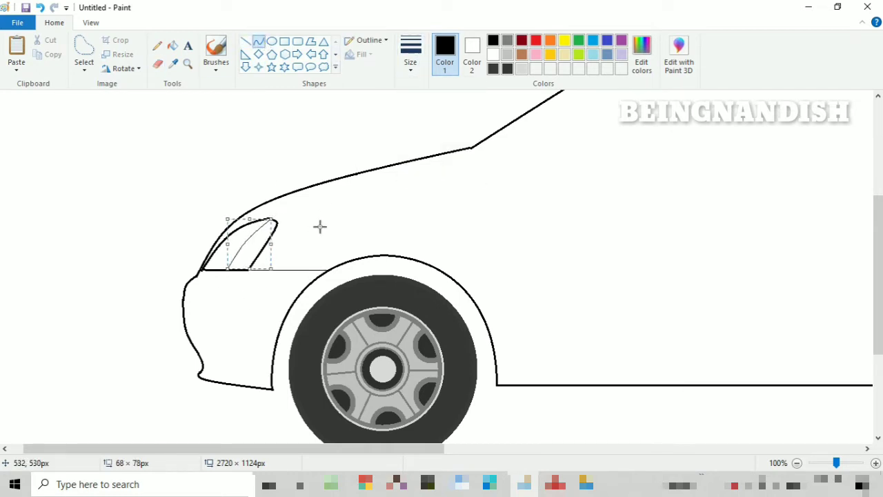
pyautogui.click(318, 226)
# - Draw a thin horizontal bumper strip with rounded ends below the headlight, erasing the body outline where it crosses the strip
pyautogui.moveTo(184, 296); pyautogui.dragTo(255, 295)
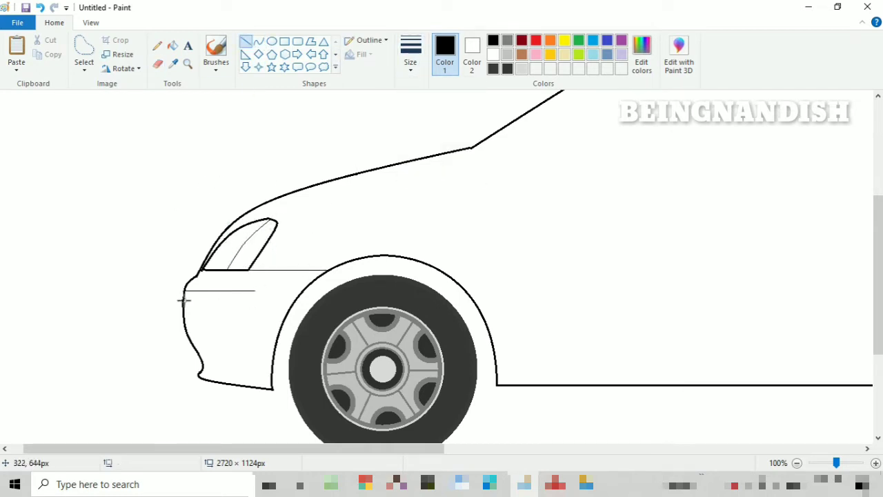
pyautogui.click(91, 22)
pyautogui.click(15, 49)
pyautogui.click(53, 22)
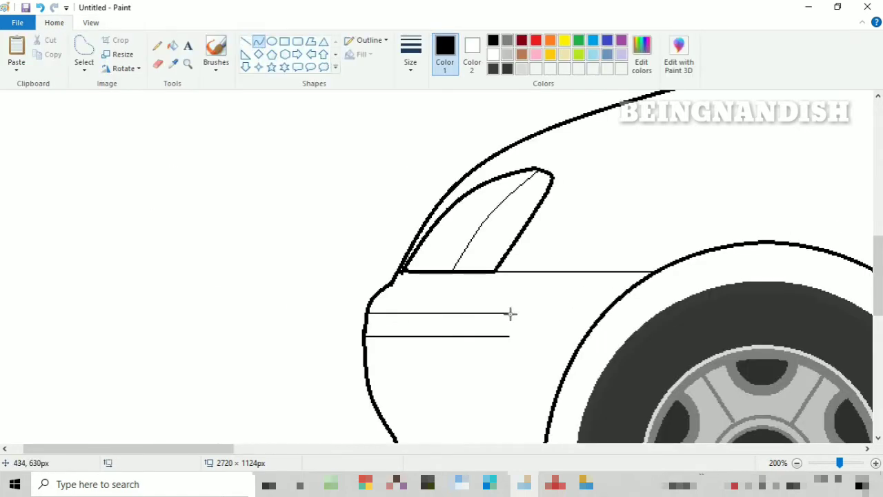
pyautogui.click(157, 63)
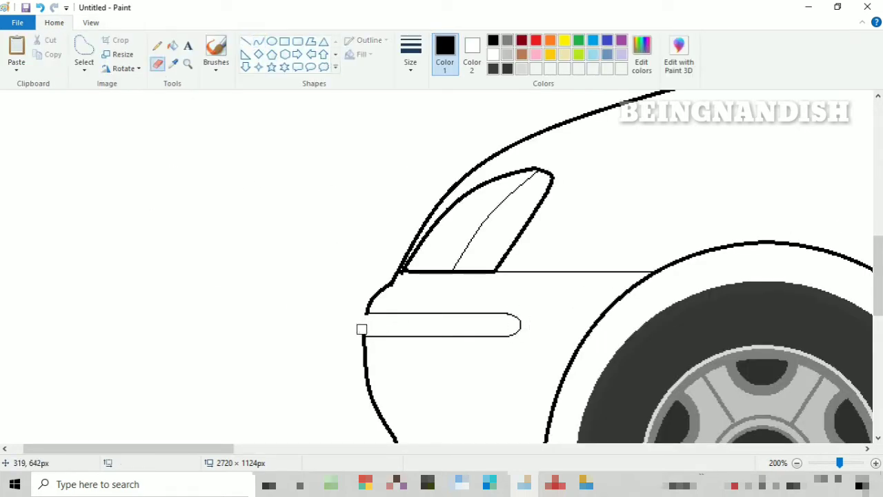
pyautogui.click(258, 41)
# - Draw a thin horizontal line below the bumper strip from the front outline to the wheel arch
pyautogui.click(90, 22)
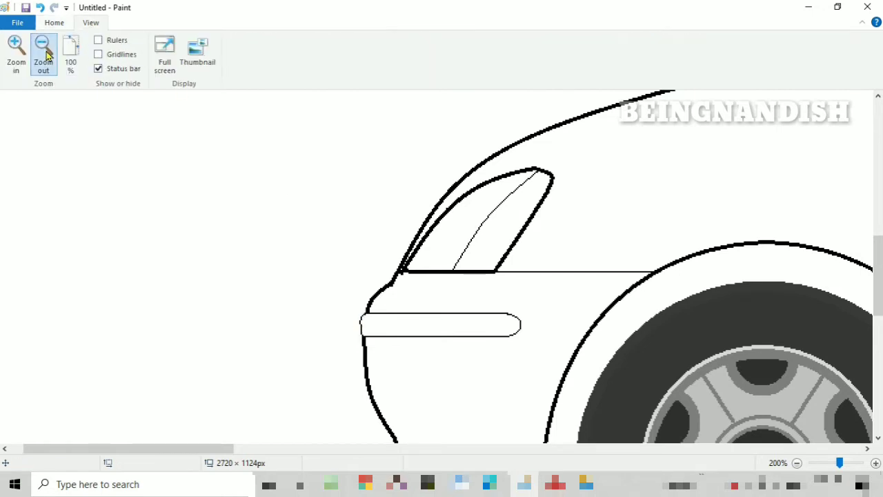
pyautogui.click(44, 49)
pyautogui.click(54, 22)
pyautogui.click(246, 42)
pyautogui.scroll(3, 147, 164)
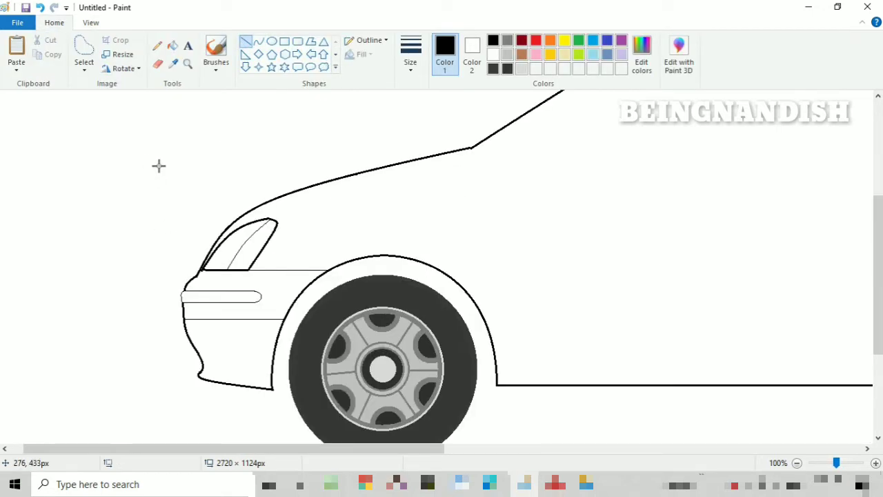
# - Draw a thin curve about 342 × 101 px just below the hood edge, starting above the headlight, and stretch its rear end slightly backward
pyautogui.moveTo(256, 218)
pyautogui.mouseDown()
pyautogui.moveTo(486, 155)
pyautogui.moveTo(476, 154)
pyautogui.mouseUp()
pyautogui.hotkey('ctrl', 'z')
pyautogui.click(262, 42)
pyautogui.moveTo(315, 200); pyautogui.dragTo(299, 191)
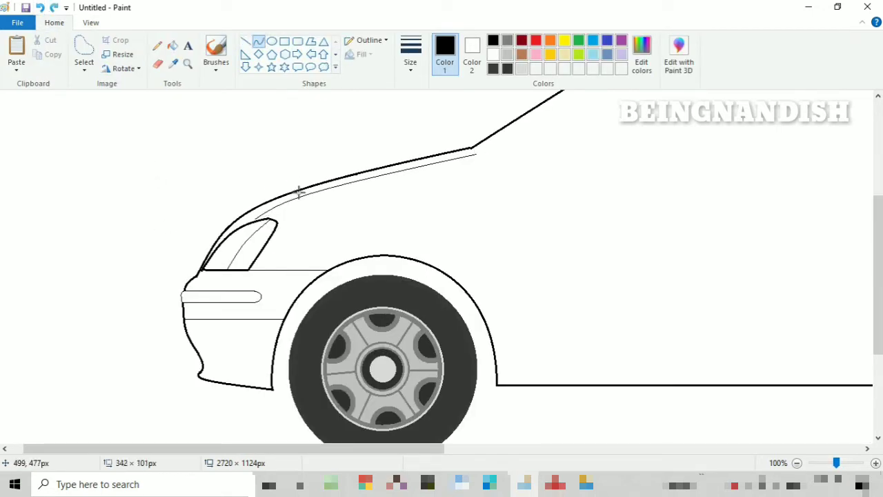
pyautogui.click(299, 191)
pyautogui.moveTo(477, 185); pyautogui.dragTo(490, 183)
pyautogui.moveTo(391, 188); pyautogui.dragTo(394, 187)
pyautogui.click(221, 116)
# - Draw a short, slightly sagging curve in the second-thinnest line size at the foot of the windshield, starting at the hood's rear end
pyautogui.click(90, 23)
pyautogui.click(44, 52)
pyautogui.scroll(1, 177, 183)
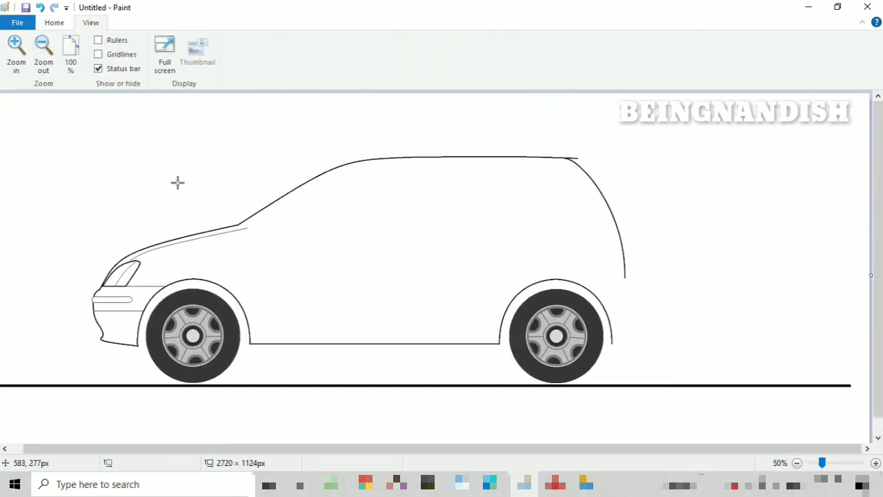
pyautogui.click(19, 57)
pyautogui.moveTo(297, 448); pyautogui.dragTo(398, 470)
pyautogui.scroll(3, 327, 337)
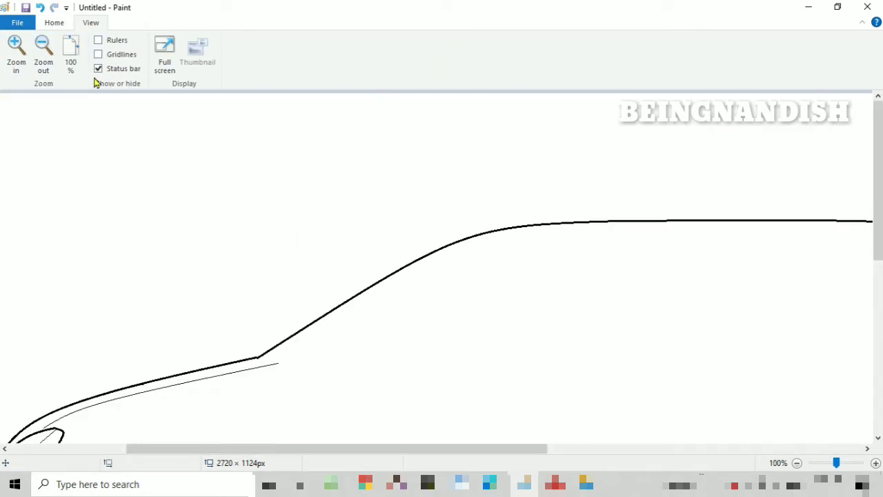
pyautogui.click(55, 23)
pyautogui.moveTo(878, 162); pyautogui.dragTo(878, 190)
pyautogui.click(410, 57)
pyautogui.click(418, 120)
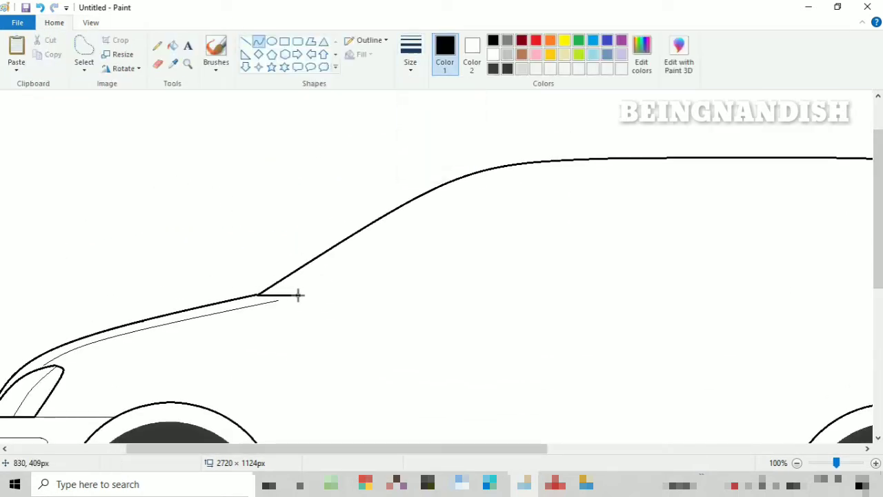
pyautogui.click(275, 298)
# - Draw a curve about 303 × 183 px parallel to the windshield outline and close its upper end with a short line
pyautogui.moveTo(289, 295); pyautogui.dragTo(485, 177)
pyautogui.moveTo(414, 219); pyautogui.dragTo(411, 213)
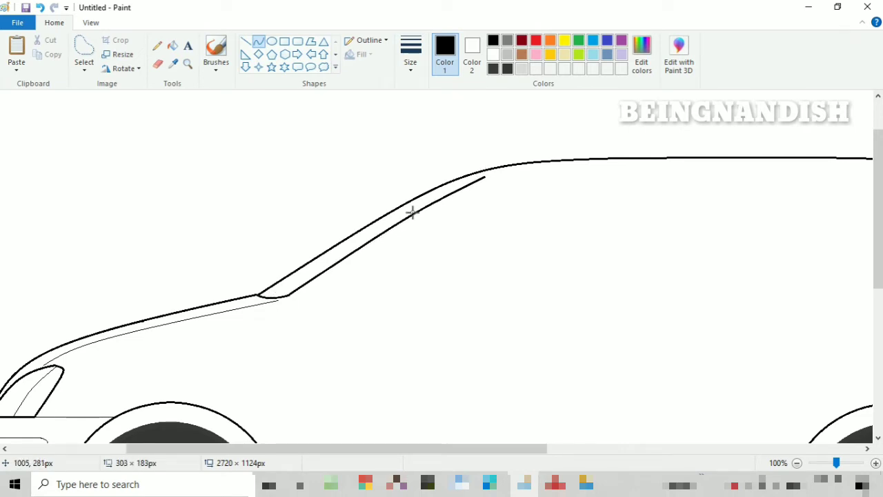
pyautogui.click(412, 213)
pyautogui.click(456, 142)
pyautogui.click(244, 41)
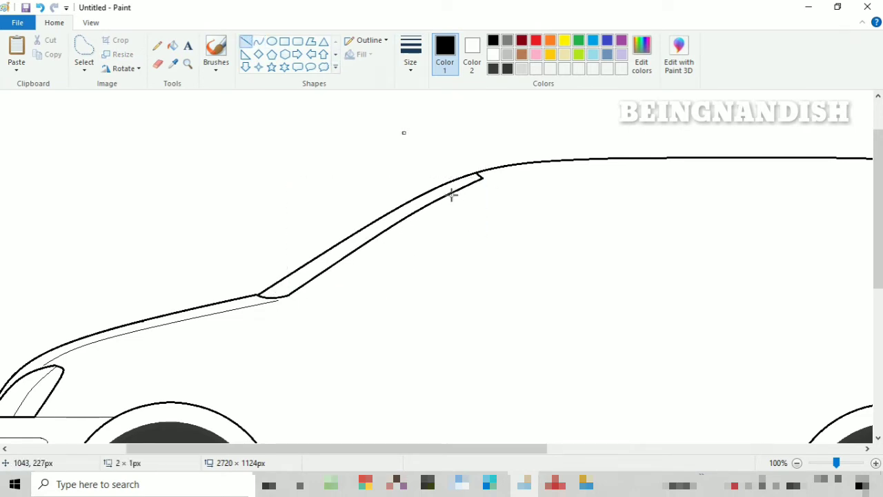
pyautogui.hotkey('ctrl', 'z')
# - Draw a thick curve about 543 × 203 px just inside the windshield strip and roof as the side window's upper edge
pyautogui.click(91, 23)
pyautogui.click(42, 54)
pyautogui.scroll(1, 236, 201)
pyautogui.click(54, 22)
pyautogui.click(410, 57)
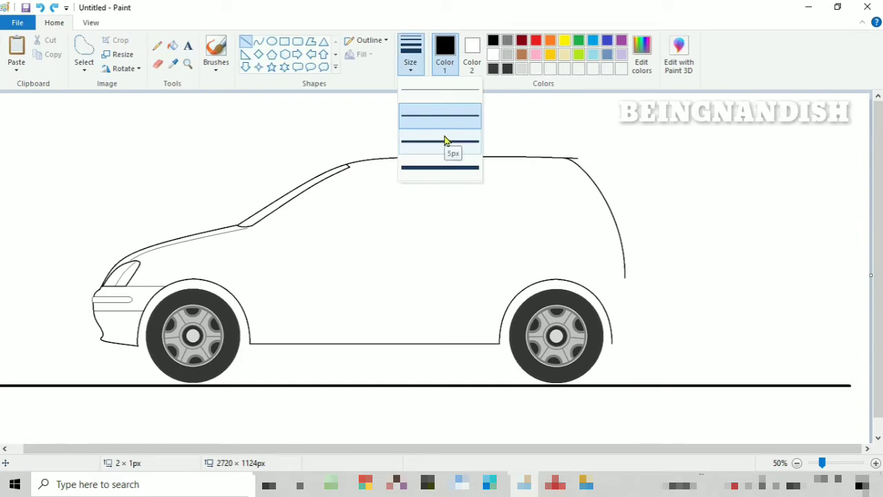
pyautogui.click(445, 140)
pyautogui.moveTo(261, 232)
pyautogui.mouseDown()
pyautogui.moveTo(331, 195)
pyautogui.moveTo(434, 166)
pyautogui.mouseUp()
pyautogui.hotkey('ctrl', 'z')
pyautogui.click(259, 43)
pyautogui.moveTo(351, 190); pyautogui.dragTo(353, 169)
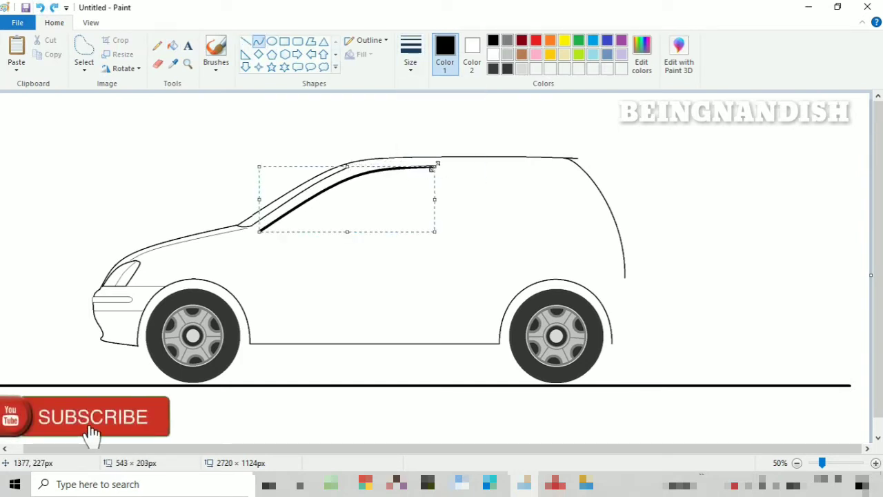
pyautogui.click(366, 278)
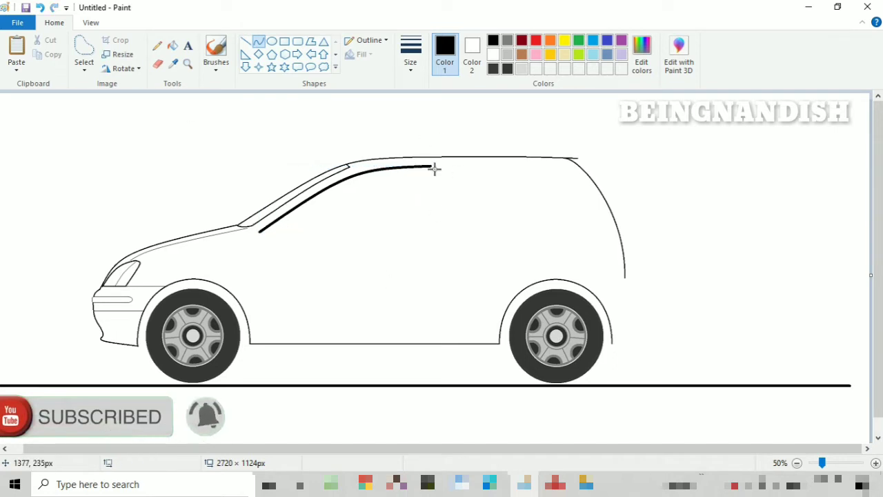
# - Extend the side window's thick upper edge backward below the roof with a straight horizontal line
pyautogui.moveTo(429, 166); pyautogui.dragTo(469, 166)
pyautogui.click(91, 22)
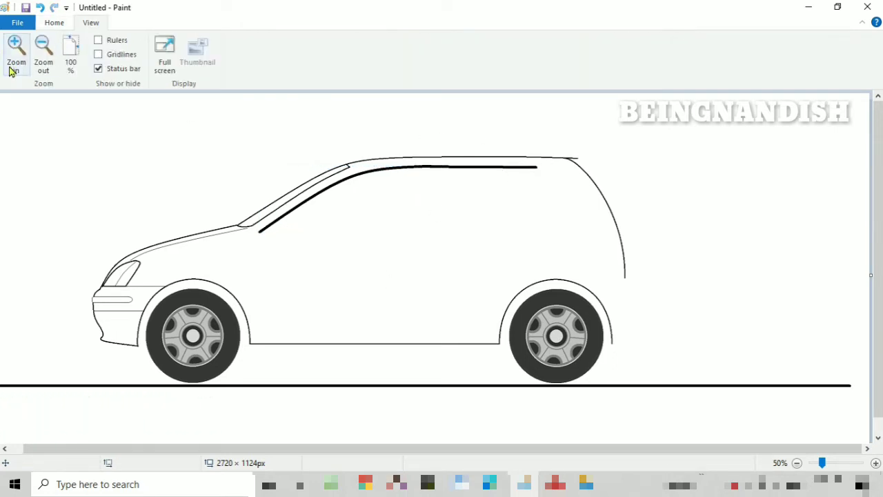
pyautogui.click(15, 54)
pyautogui.click(40, 7)
pyautogui.click(54, 22)
pyautogui.click(246, 41)
pyautogui.moveTo(423, 239)
pyautogui.mouseDown()
pyautogui.moveTo(571, 249)
pyautogui.moveTo(532, 239)
pyautogui.moveTo(619, 240)
pyautogui.mouseUp()
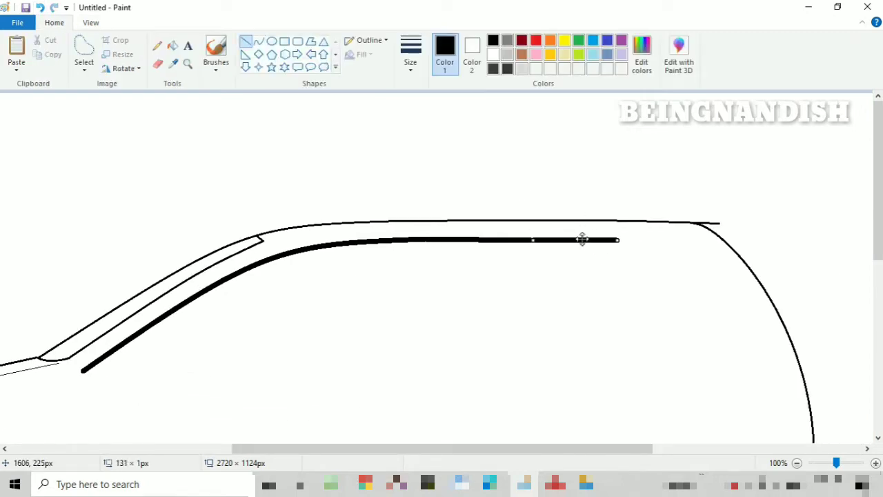
# - Draw the side window's rounded front corner and its thick lower edge, rising slightly toward the rear
pyautogui.scroll(-2, 618, 172)
pyautogui.moveTo(446, 450); pyautogui.dragTo(392, 451)
pyautogui.click(258, 41)
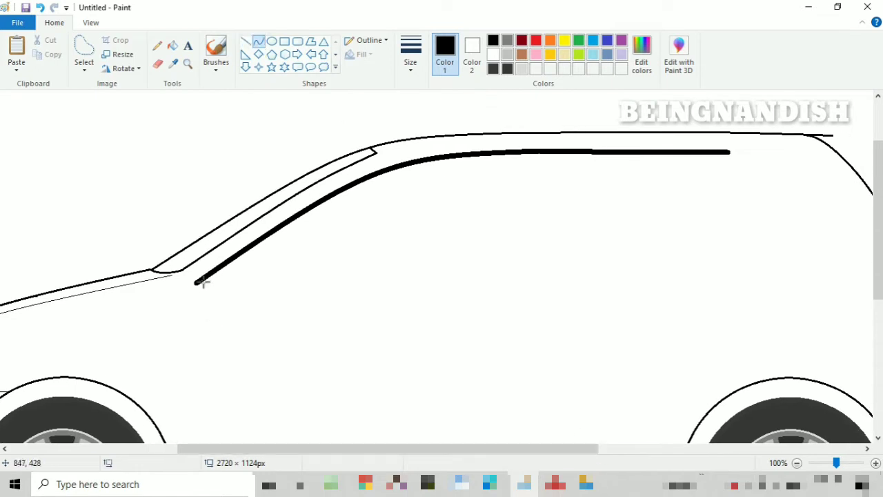
pyautogui.moveTo(197, 284); pyautogui.dragTo(170, 268)
# - Erase the rear part of the side window's upper edge and redraw it as one straight horizontal line
pyautogui.click(91, 23)
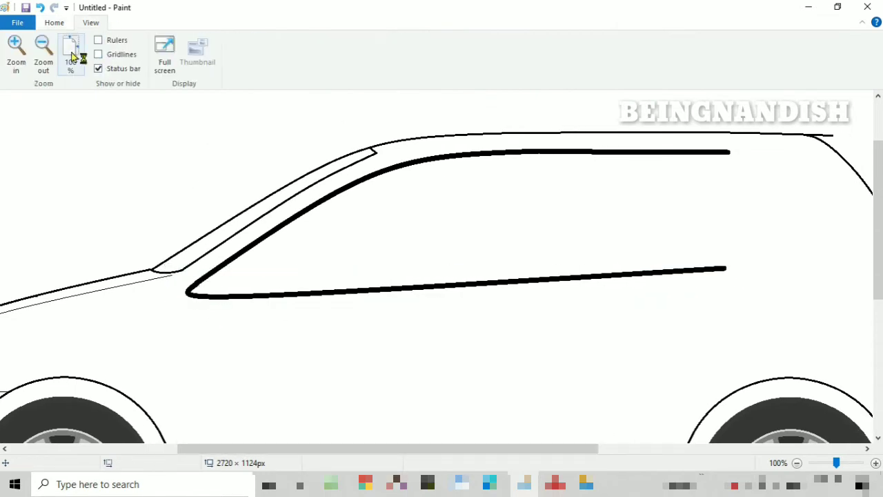
pyautogui.click(44, 54)
pyautogui.click(17, 54)
pyautogui.moveTo(414, 448); pyautogui.dragTo(635, 455)
pyautogui.scroll(-3, 612, 428)
pyautogui.click(54, 23)
pyautogui.click(158, 63)
pyautogui.moveTo(557, 152); pyautogui.dragTo(502, 153)
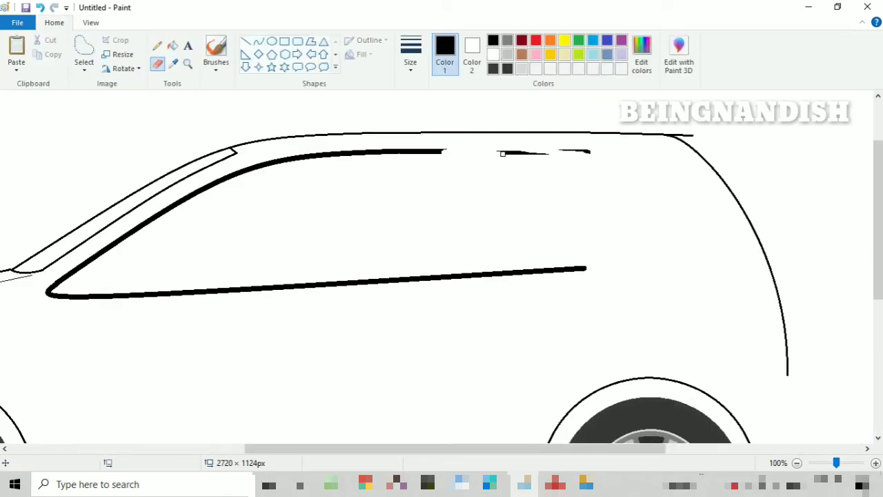
pyautogui.click(247, 43)
pyautogui.moveTo(432, 151)
pyautogui.mouseDown()
pyautogui.moveTo(568, 170)
pyautogui.moveTo(590, 151)
pyautogui.moveTo(570, 151)
pyautogui.moveTo(633, 242)
pyautogui.mouseUp()
# - Draw a thick curve about 105 × 144 px sloping down and backward from the upper edge as the window's rear side
pyautogui.click(258, 43)
pyautogui.click(160, 63)
pyautogui.click(247, 43)
pyautogui.moveTo(573, 151); pyautogui.dragTo(597, 162)
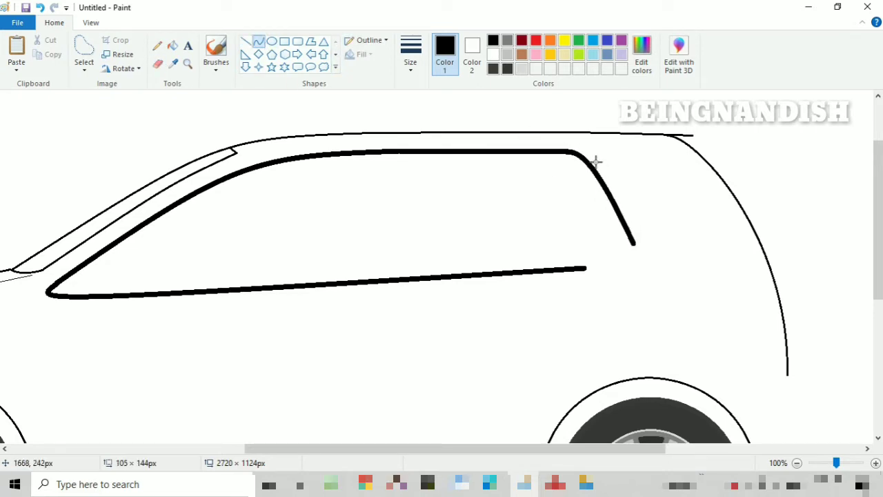
pyautogui.moveTo(633, 197); pyautogui.dragTo(639, 197)
# - Close the window's lower rear corner with a thick curve about 82 × 51 px and round off the pointed rear tip
pyautogui.moveTo(603, 243)
pyautogui.mouseDown()
pyautogui.moveTo(602, 235)
pyautogui.moveTo(585, 267)
pyautogui.mouseUp()
pyautogui.moveTo(606, 264); pyautogui.dragTo(617, 268)
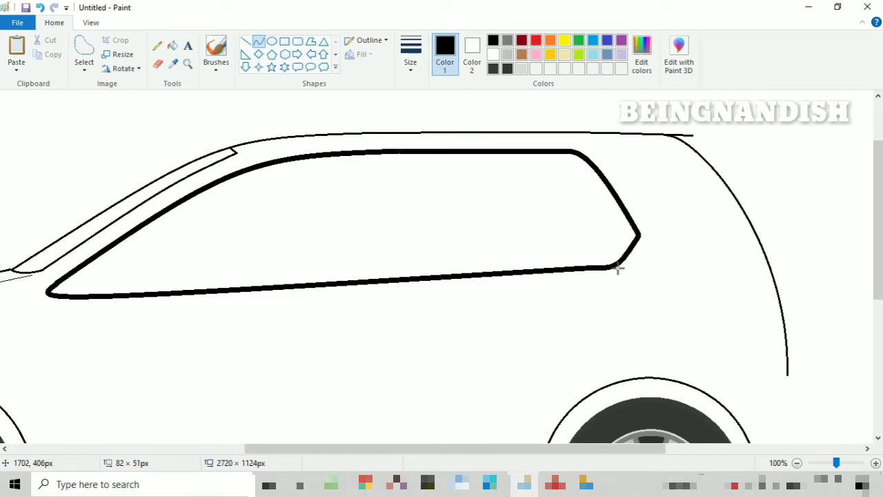
pyautogui.click(158, 63)
pyautogui.moveTo(633, 226); pyautogui.dragTo(635, 237)
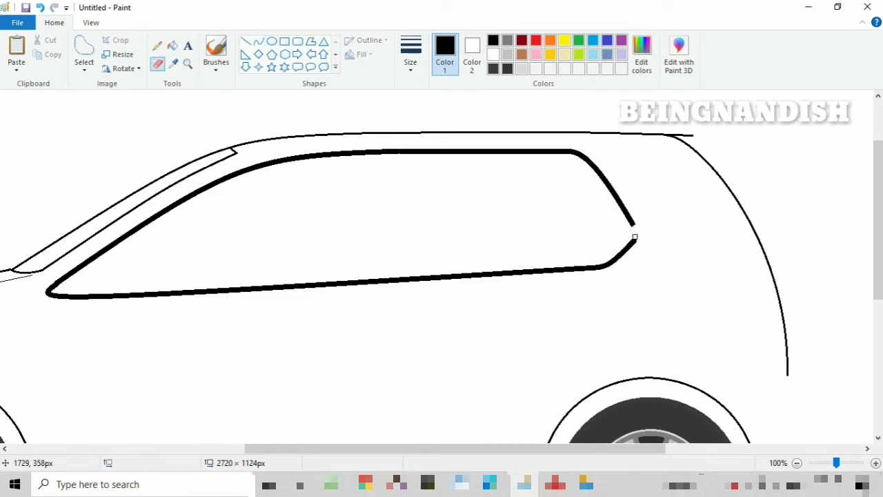
pyautogui.click(272, 41)
pyautogui.click(258, 42)
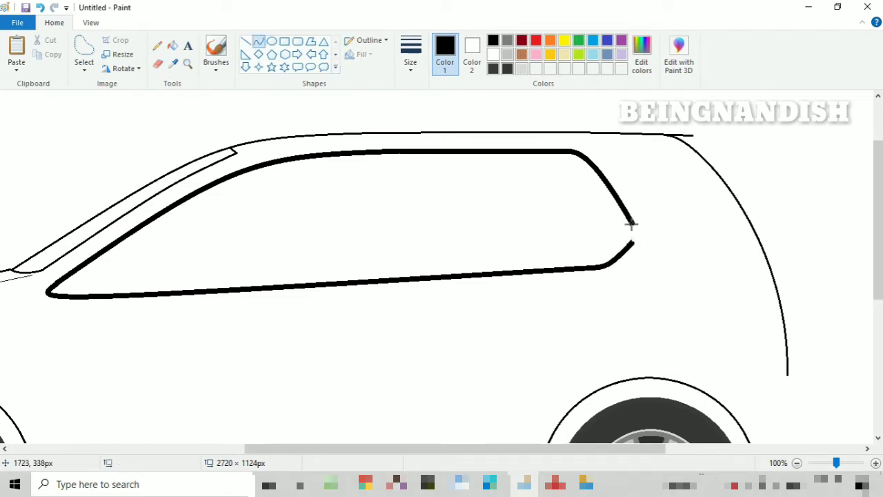
pyautogui.hotkey('ctrl', 'z')
pyautogui.click(91, 23)
pyautogui.click(43, 53)
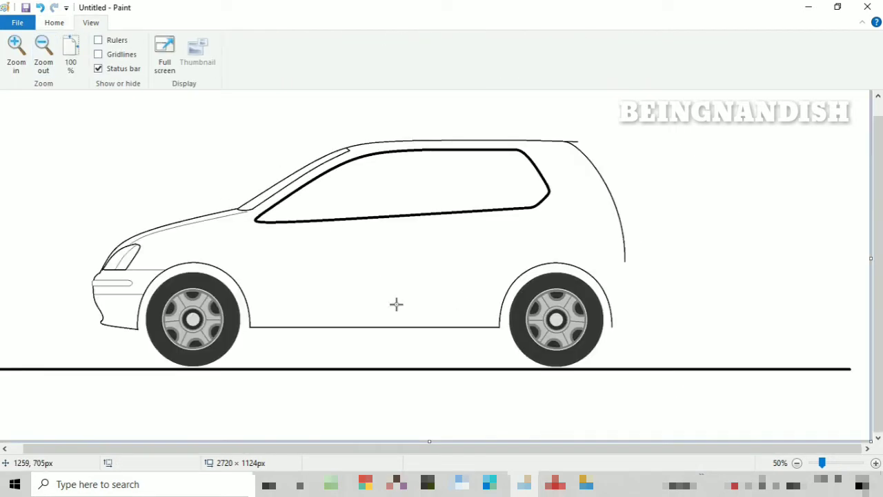
# - Draw a slanted line about 21 × 196 px, thinner than the frame, across the middle of the side window as the front pane's rear edge
pyautogui.click(16, 53)
pyautogui.moveTo(312, 448); pyautogui.dragTo(454, 449)
pyautogui.scroll(3, 456, 402)
pyautogui.click(63, 27)
pyautogui.click(78, 26)
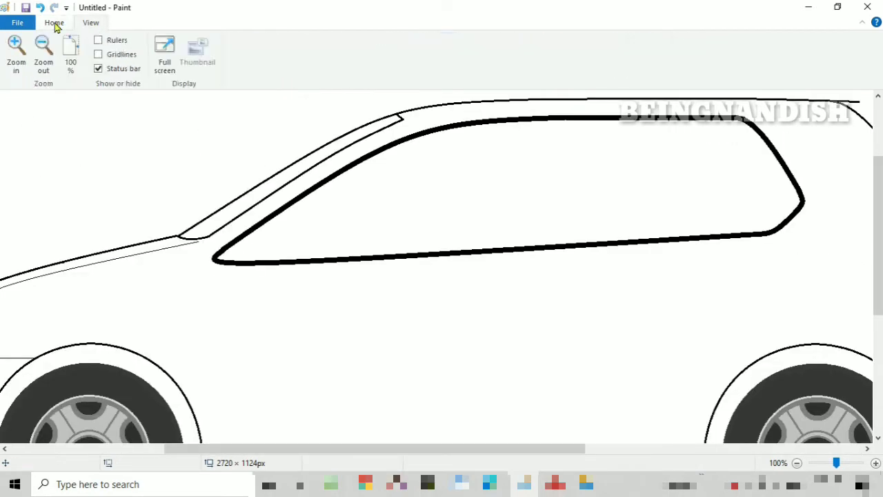
pyautogui.click(55, 25)
pyautogui.click(411, 55)
pyautogui.click(435, 160)
pyautogui.click(246, 43)
pyautogui.click(411, 55)
pyautogui.click(426, 141)
pyautogui.moveTo(531, 121); pyautogui.dragTo(516, 247)
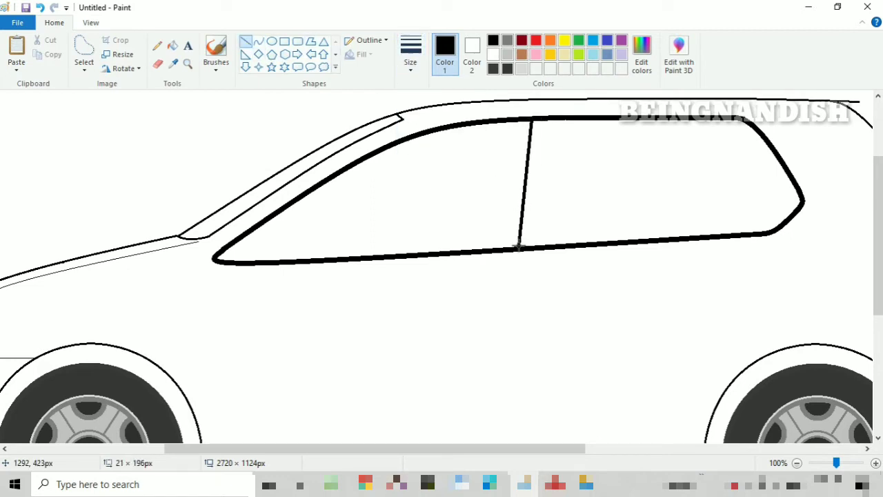
# - Draw a vertical line about 197 px tall just behind the slanted window divider and nudge it slightly backward
pyautogui.moveTo(562, 119)
pyautogui.mouseDown()
pyautogui.moveTo(556, 247)
pyautogui.moveTo(555, 118)
pyautogui.mouseUp()
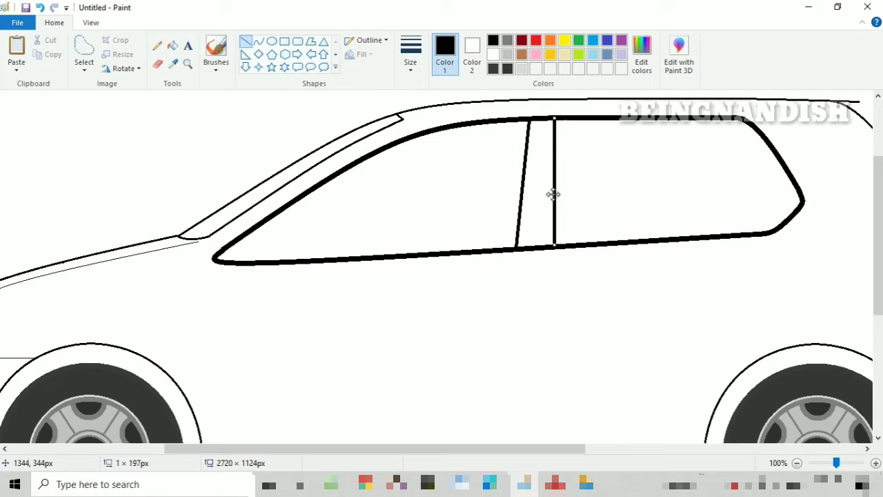
pyautogui.moveTo(553, 195); pyautogui.dragTo(557, 194)
pyautogui.click(434, 179)
# - Draw a vertical divider about 178 px tall across the rear part of the side window and thicken it with a second line
pyautogui.click(411, 57)
pyautogui.click(435, 133)
pyautogui.moveTo(711, 120); pyautogui.dragTo(720, 234)
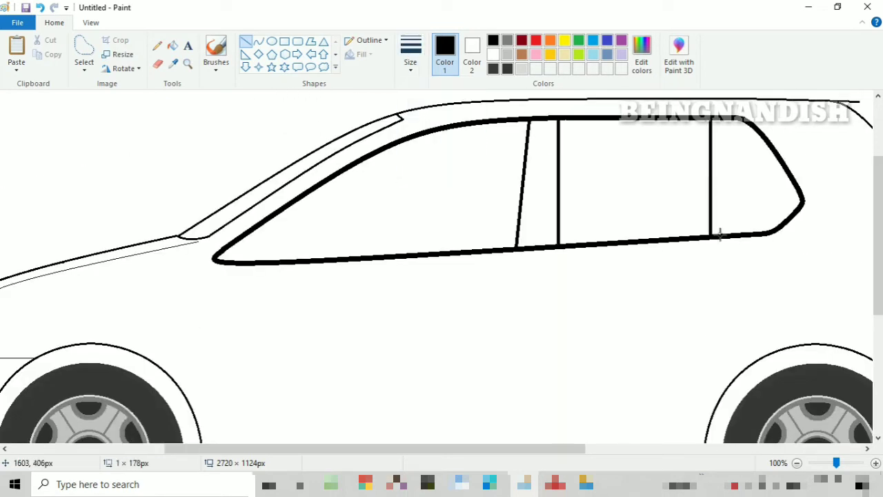
pyautogui.moveTo(711, 194); pyautogui.dragTo(709, 193)
pyautogui.moveTo(709, 120); pyautogui.dragTo(714, 238)
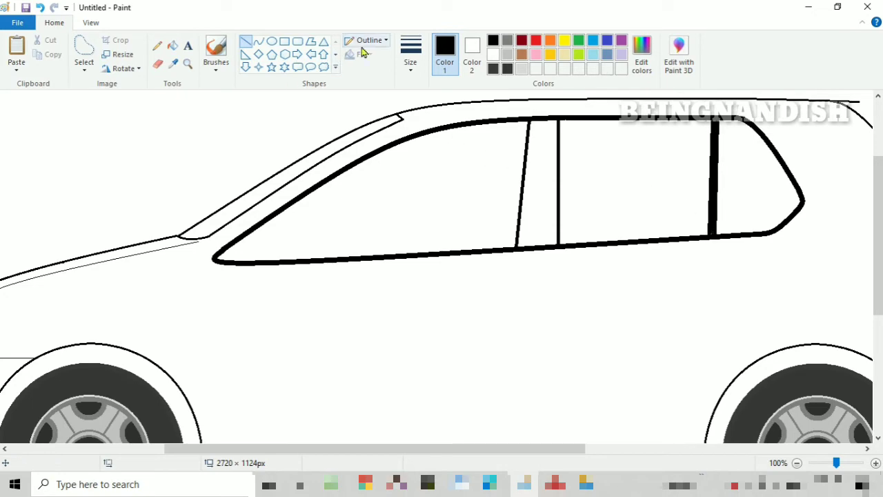
# - Set the line thickness to the second-thinnest size for the door outlines
pyautogui.click(411, 55)
pyautogui.click(438, 110)
pyautogui.scroll(-3, 386, 242)
pyautogui.click(91, 24)
pyautogui.click(43, 55)
pyautogui.click(17, 56)
pyautogui.scroll(-6, 207, 276)
pyautogui.moveTo(283, 448); pyautogui.dragTo(386, 449)
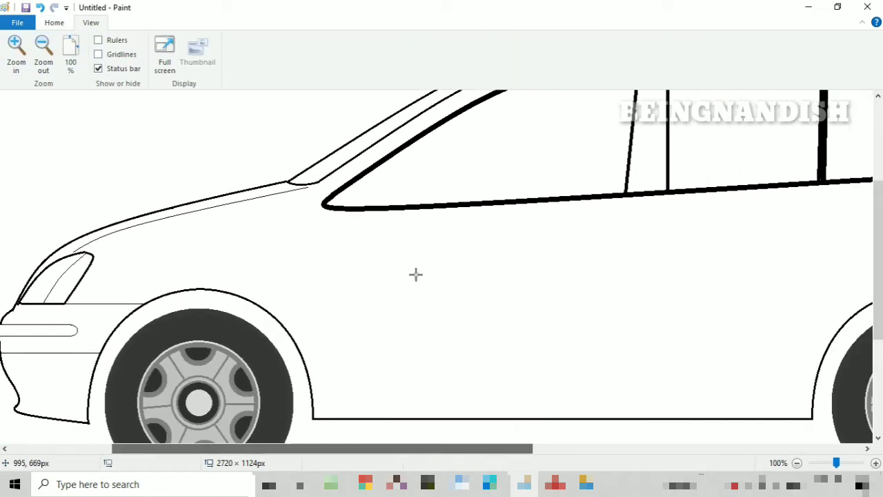
pyautogui.moveTo(339, 167); pyautogui.dragTo(331, 404)
pyautogui.moveTo(347, 313); pyautogui.dragTo(352, 268)
pyautogui.click(41, 9)
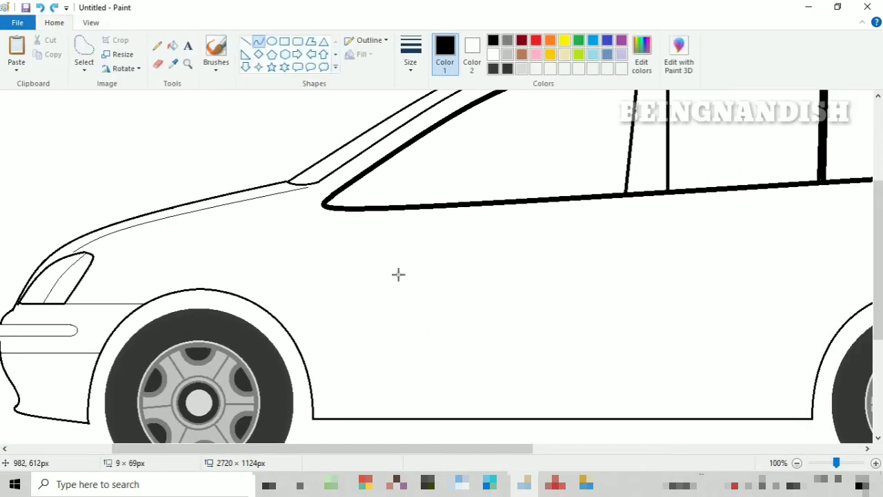
pyautogui.moveTo(340, 167); pyautogui.dragTo(343, 388)
pyautogui.moveTo(341, 276)
pyautogui.mouseDown()
pyautogui.moveTo(331, 305)
pyautogui.moveTo(338, 294)
pyautogui.moveTo(331, 296)
pyautogui.mouseUp()
pyautogui.hotkey('ctrl', 'z')
# - Draw the front door's bowed front edge with a rounded lower corner about 34 × 31 px and a straight lower edge toward the rear wheel
pyautogui.moveTo(345, 166); pyautogui.dragTo(345, 383)
pyautogui.moveTo(327, 281)
pyautogui.mouseDown()
pyautogui.moveTo(336, 247)
pyautogui.moveTo(331, 272)
pyautogui.mouseUp()
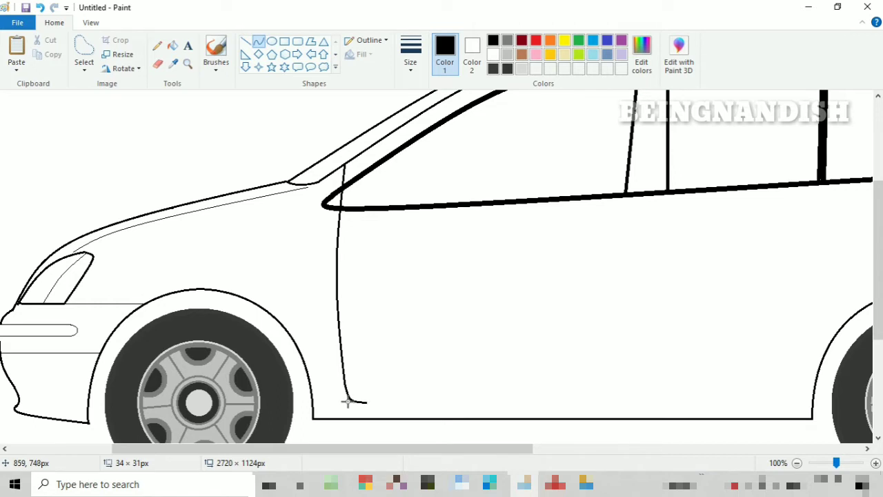
pyautogui.moveTo(366, 403); pyautogui.dragTo(785, 403)
# - Draw a slightly bowed curve about 21 × 324 px from the window frame to the doors' lower edge as the door divider
pyautogui.moveTo(321, 449); pyautogui.dragTo(418, 448)
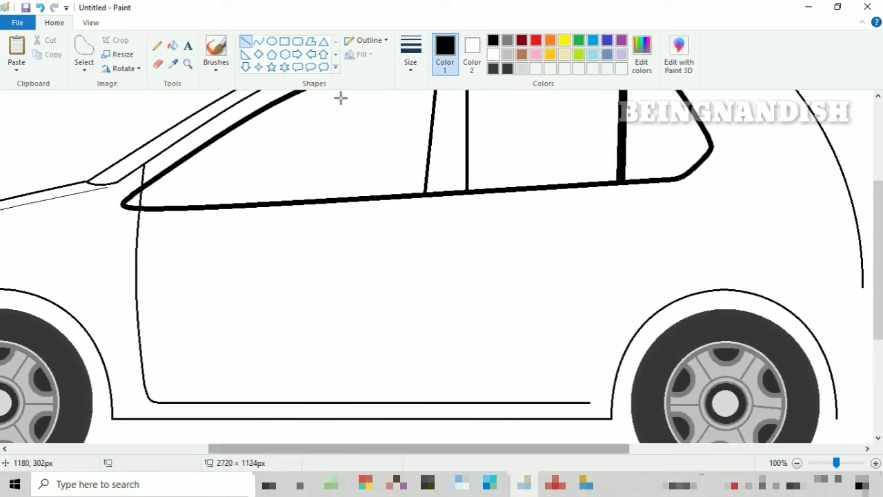
pyautogui.moveTo(444, 194); pyautogui.dragTo(432, 403)
pyautogui.moveTo(441, 265); pyautogui.dragTo(434, 299)
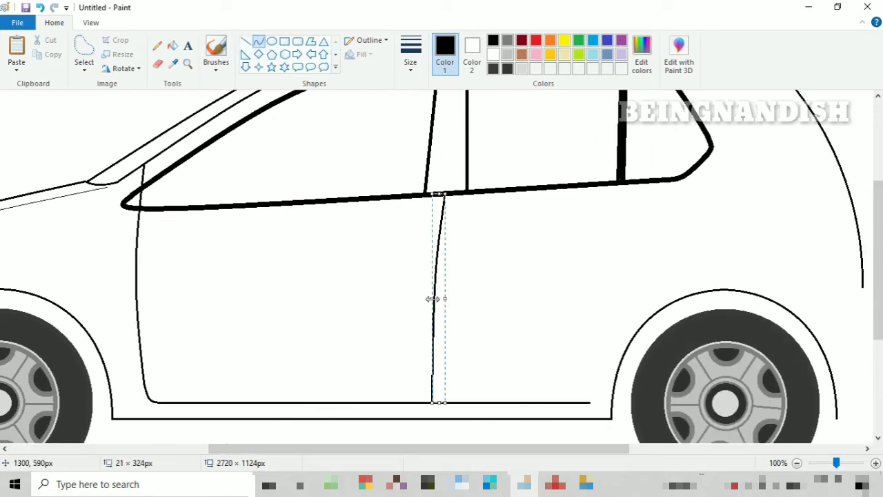
pyautogui.click(522, 275)
# - Erase the window frame between the front and rear panes and continue the door divider upward with a line about 16 × 218 px
pyautogui.scroll(3, 496, 198)
pyautogui.click(158, 63)
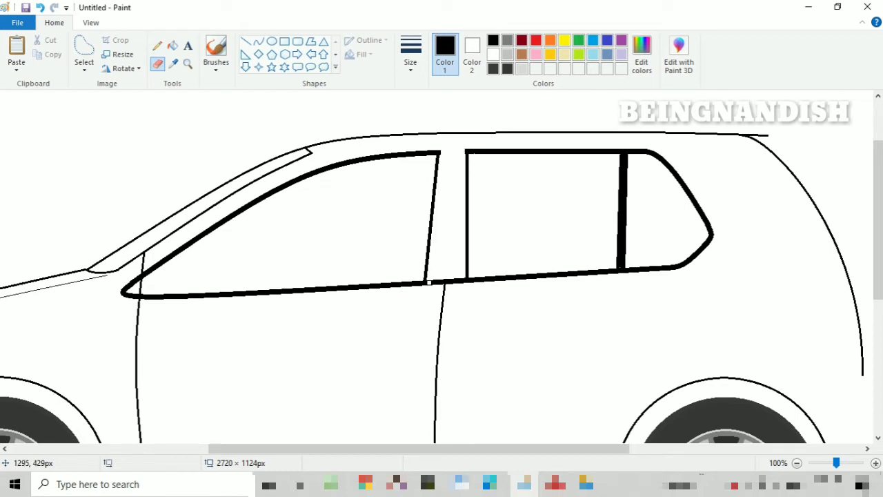
pyautogui.click(246, 41)
pyautogui.moveTo(444, 287); pyautogui.dragTo(454, 145)
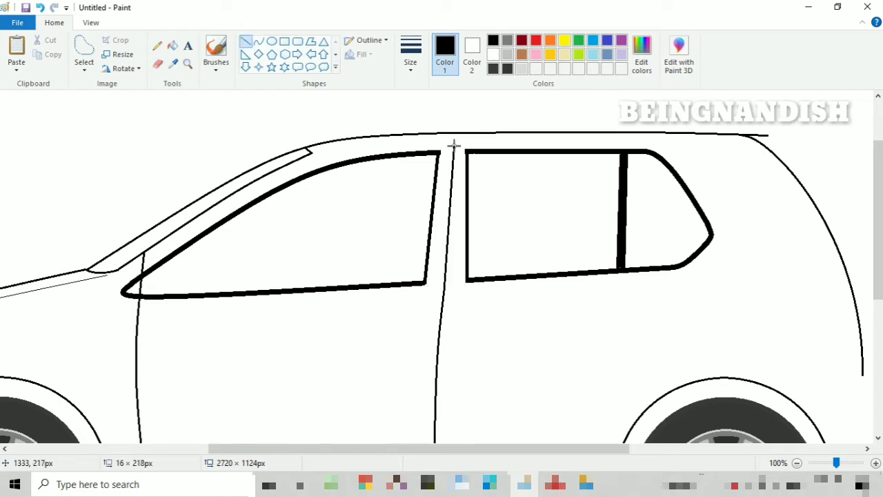
# - Draw an inner roof line using a curve about 279 × 21 px, a straight section and a rear curve about 144 × 6 px
pyautogui.click(258, 40)
pyautogui.moveTo(310, 151); pyautogui.dragTo(494, 138)
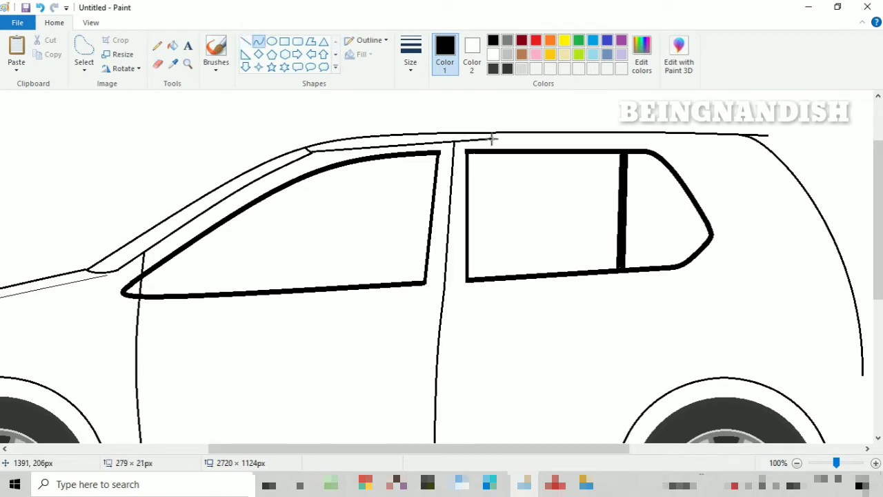
pyautogui.moveTo(414, 135); pyautogui.dragTo(405, 136)
pyautogui.click(246, 42)
pyautogui.moveTo(498, 137); pyautogui.dragTo(664, 156)
pyautogui.click(260, 42)
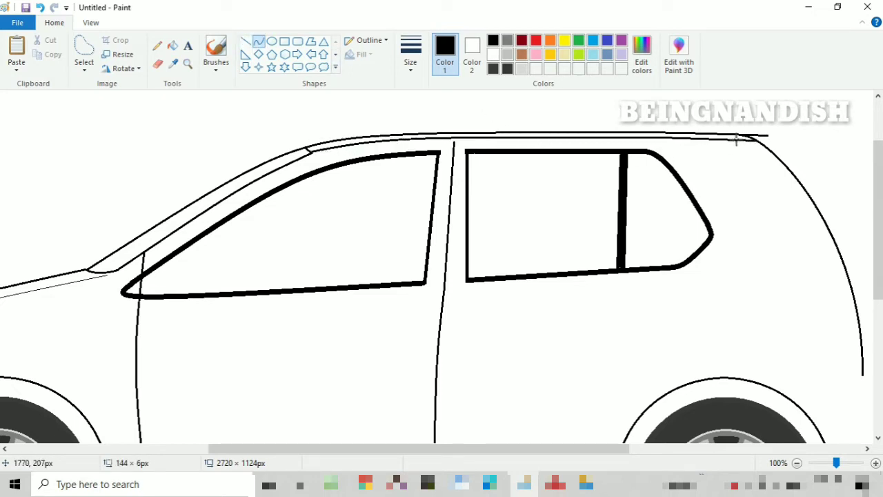
# - Erase the roof line's overhang at the rear and extend the door divider about 6 px up to the inner roof line
pyautogui.click(158, 65)
pyautogui.moveTo(767, 136); pyautogui.dragTo(755, 133)
pyautogui.click(247, 42)
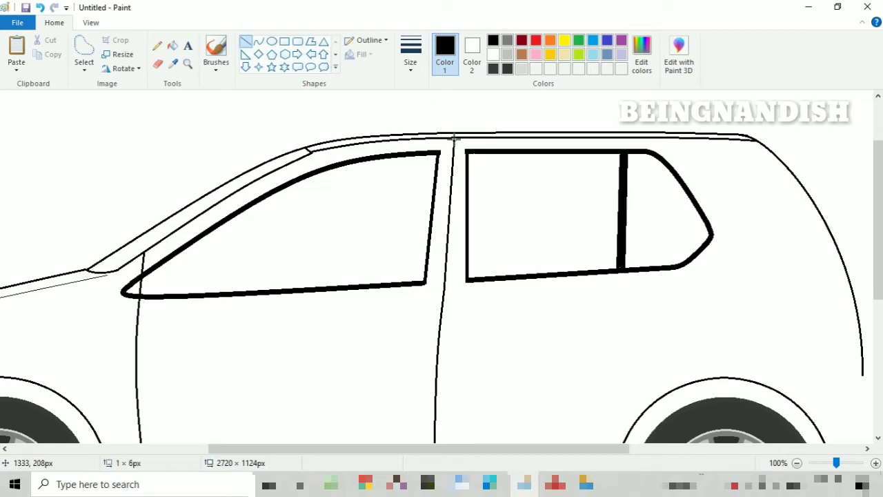
# - Bridge the gap between the front and rear windows with short thin lines, the lower one about 73 × 5 px
pyautogui.click(90, 22)
pyautogui.click(43, 50)
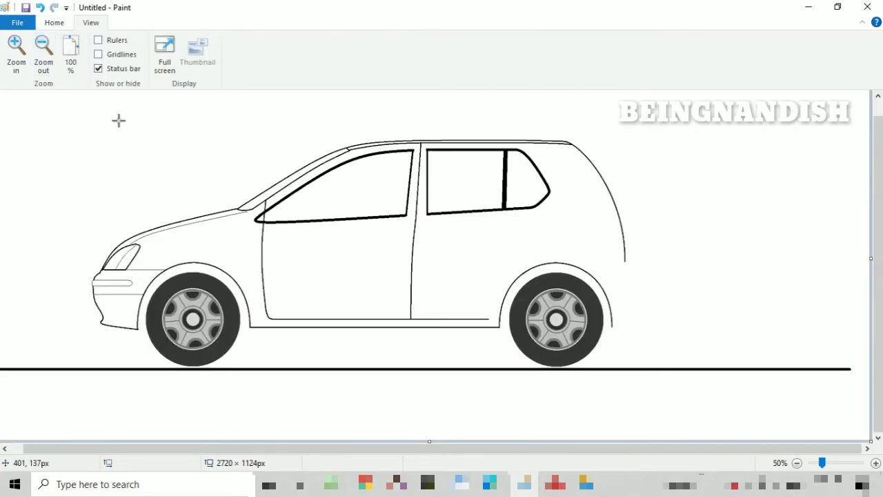
pyautogui.click(16, 56)
pyautogui.click(54, 22)
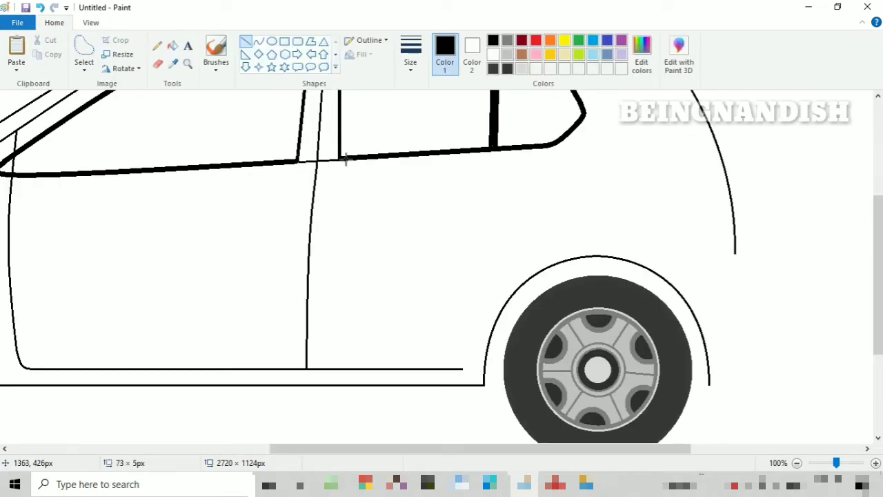
pyautogui.scroll(3, 346, 160)
# - Draw the upper part of the rear door's back edge as a curve from the inner roof line down behind the rear window
pyautogui.click(258, 41)
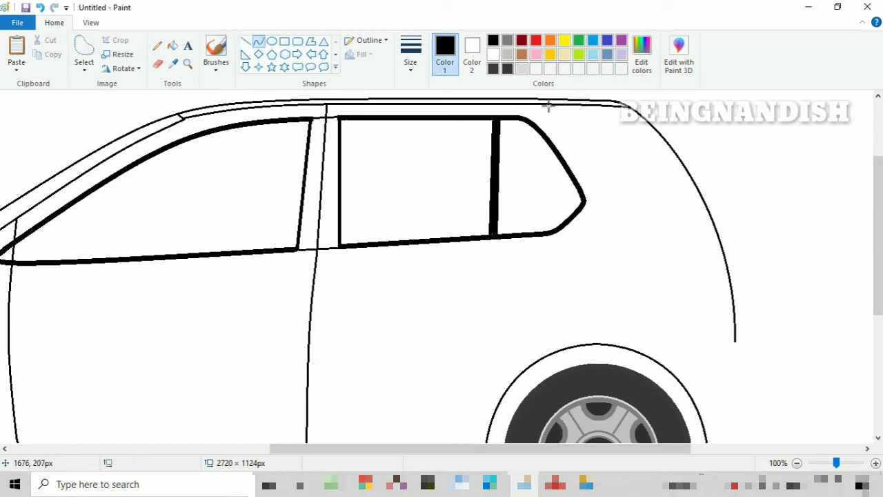
pyautogui.moveTo(541, 104); pyautogui.dragTo(611, 227)
pyautogui.moveTo(610, 195); pyautogui.dragTo(613, 166)
pyautogui.moveTo(542, 166); pyautogui.dragTo(541, 165)
pyautogui.click(639, 201)
pyautogui.scroll(-3, 639, 201)
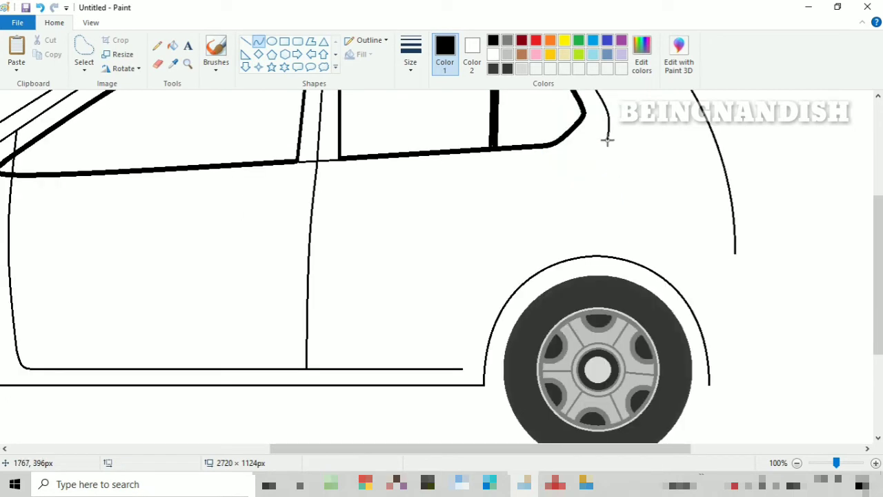
# - Continue the rear door's back edge with a curve below the window and one about 135 × 130 px following the rear wheel arch
pyautogui.moveTo(609, 138)
pyautogui.mouseDown()
pyautogui.moveTo(572, 236)
pyautogui.moveTo(605, 178)
pyautogui.moveTo(597, 208)
pyautogui.mouseUp()
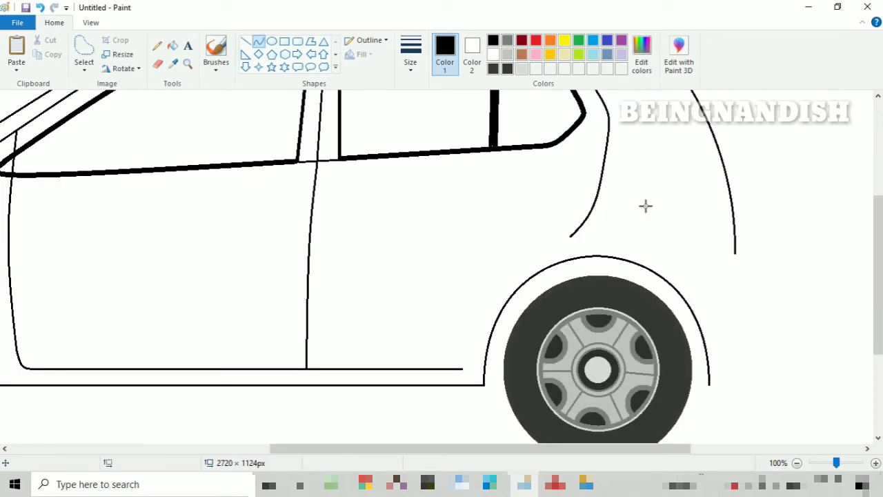
pyautogui.moveTo(565, 244); pyautogui.dragTo(483, 321)
pyautogui.moveTo(550, 253); pyautogui.dragTo(554, 244)
pyautogui.moveTo(504, 291); pyautogui.dragTo(508, 268)
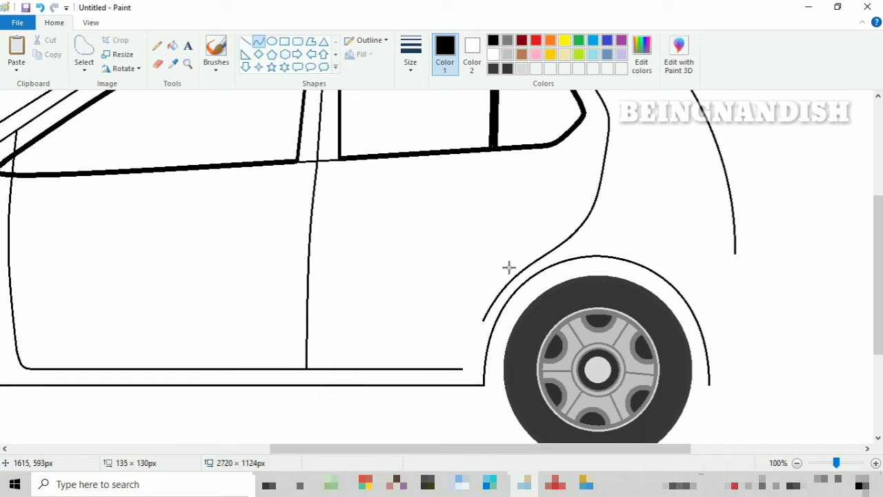
pyautogui.click(420, 237)
pyautogui.scroll(-5, 419, 237)
pyautogui.scroll(1, 419, 237)
pyautogui.moveTo(483, 236); pyautogui.dragTo(468, 280)
pyautogui.click(426, 208)
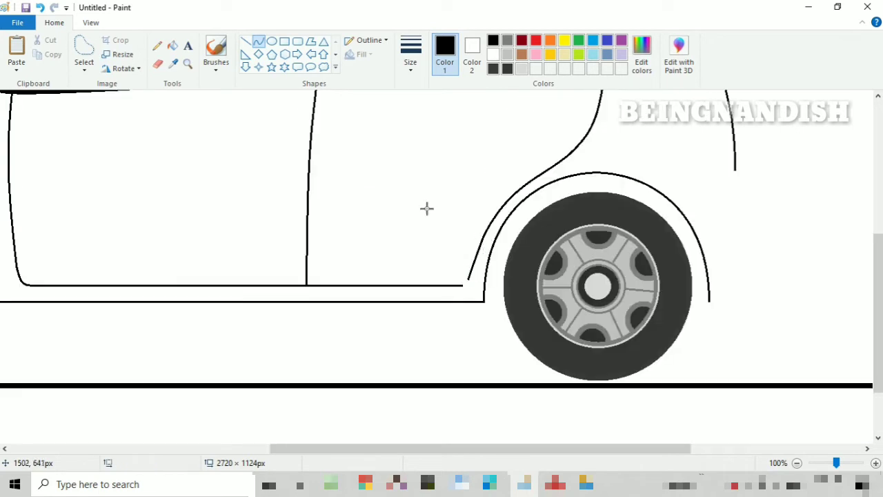
pyautogui.scroll(1, 426, 208)
pyautogui.scroll(-1, 426, 208)
pyautogui.click(42, 10)
# - Extend the rear door's back edge down beside the wheel arch, shorten the doors' lower line and round the corner between them with a curve
pyautogui.moveTo(483, 237); pyautogui.dragTo(476, 260)
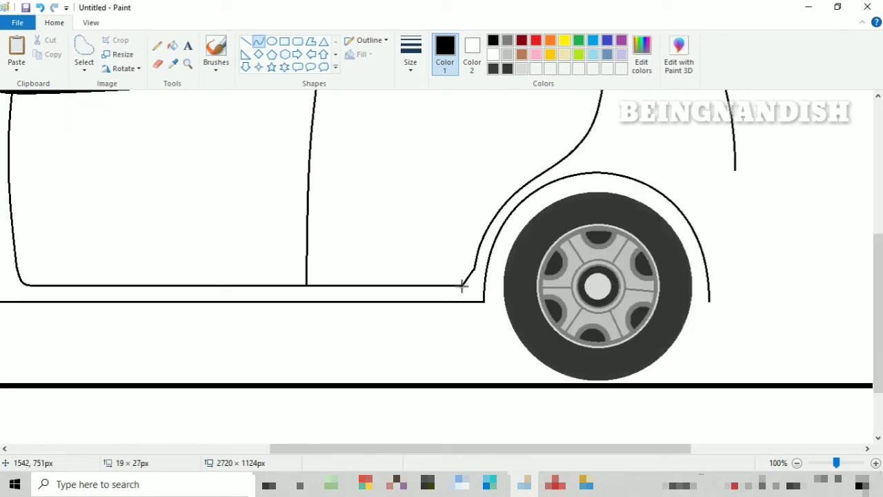
pyautogui.click(449, 218)
pyautogui.scroll(1, 449, 219)
pyautogui.click(40, 7)
pyautogui.click(158, 64)
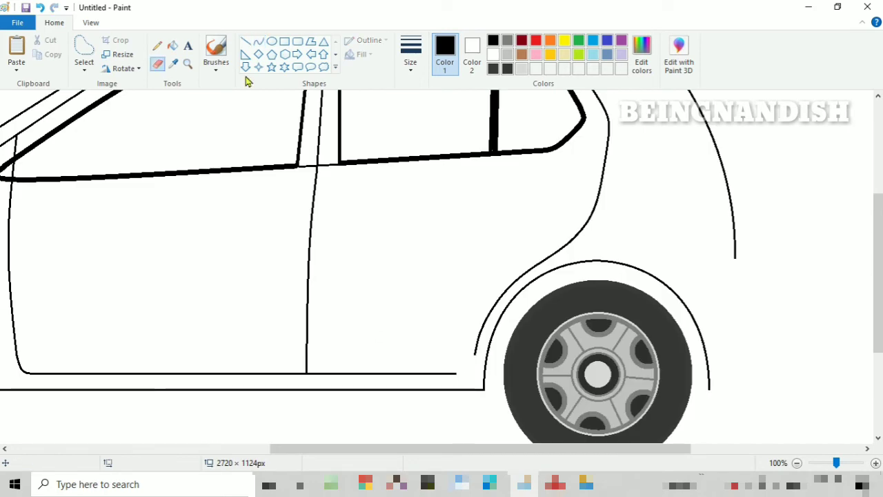
pyautogui.click(258, 41)
pyautogui.scroll(1, 390, 250)
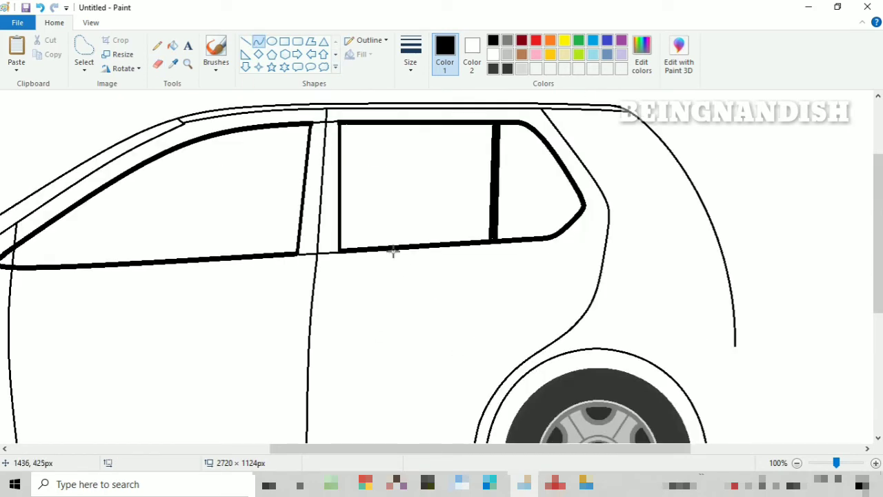
# - Trim the rear wheel arch's lower end and draw the rear bumper's lower contour as an outward curve from it
pyautogui.click(91, 22)
pyautogui.click(43, 55)
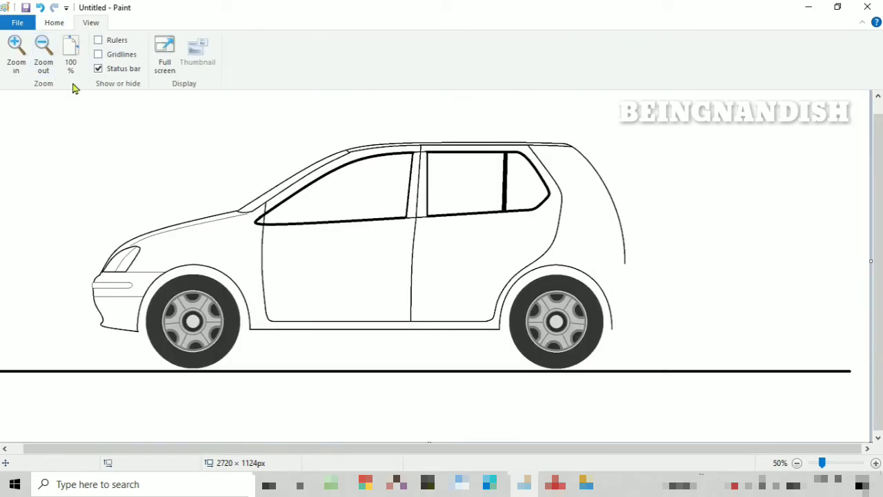
pyautogui.click(15, 48)
pyautogui.click(54, 22)
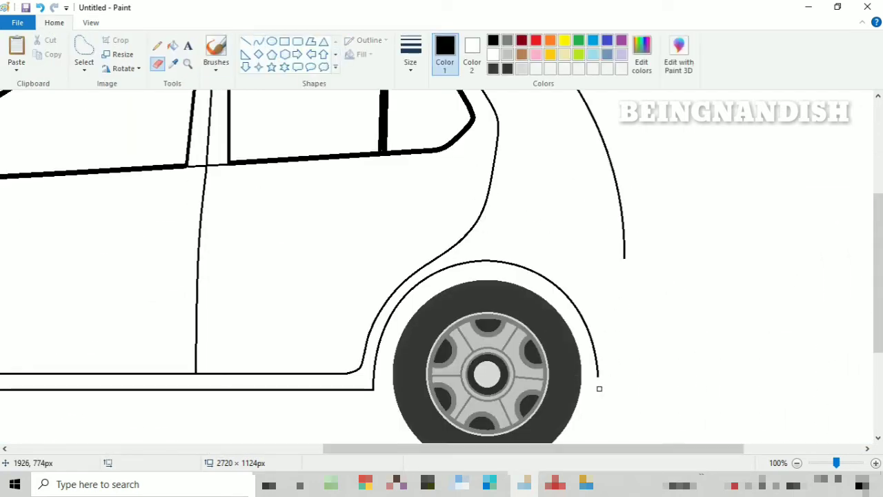
pyautogui.moveTo(598, 377); pyautogui.dragTo(635, 285)
pyautogui.moveTo(621, 343); pyautogui.dragTo(628, 360)
# - Join the bumper to the rear body with a curve about 17 × 42 px and draw a line from the wheel arch's top to the rear edge
pyautogui.moveTo(624, 258); pyautogui.dragTo(625, 260)
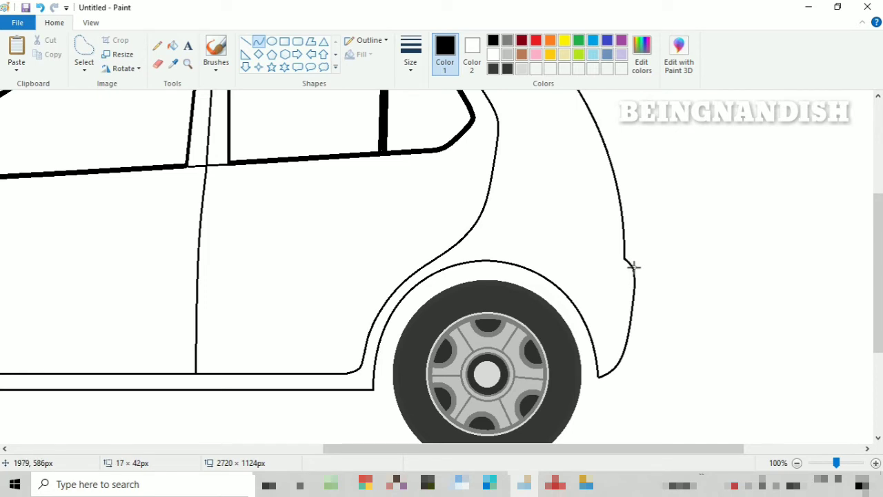
pyautogui.click(634, 267)
pyautogui.click(672, 213)
pyautogui.click(246, 42)
pyautogui.moveTo(485, 260); pyautogui.dragTo(625, 238)
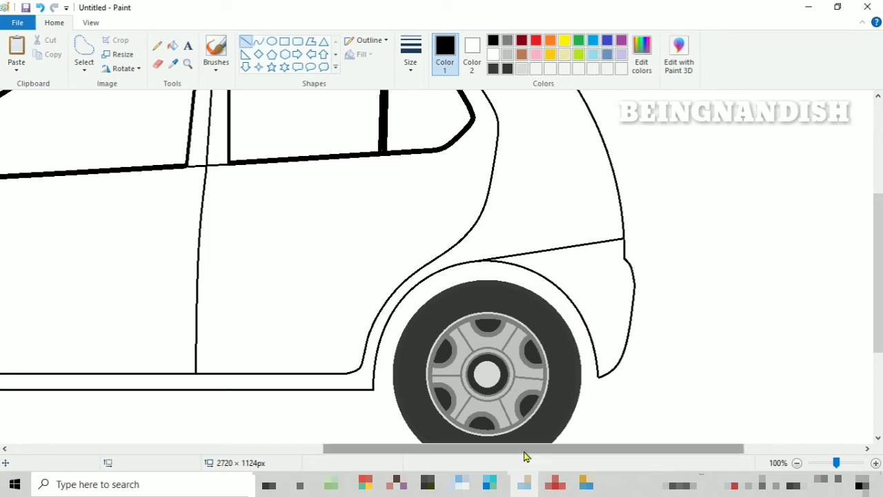
# - Copy the front bumper's rounded strip and paste it onto the rear bumper across its outer edge
pyautogui.moveTo(526, 448); pyautogui.dragTo(277, 448)
pyautogui.click(84, 65)
pyautogui.click(117, 98)
pyautogui.moveTo(71, 295); pyautogui.dragTo(158, 311)
pyautogui.rightClick(148, 302)
pyautogui.click(177, 323)
pyautogui.rightClick(235, 192)
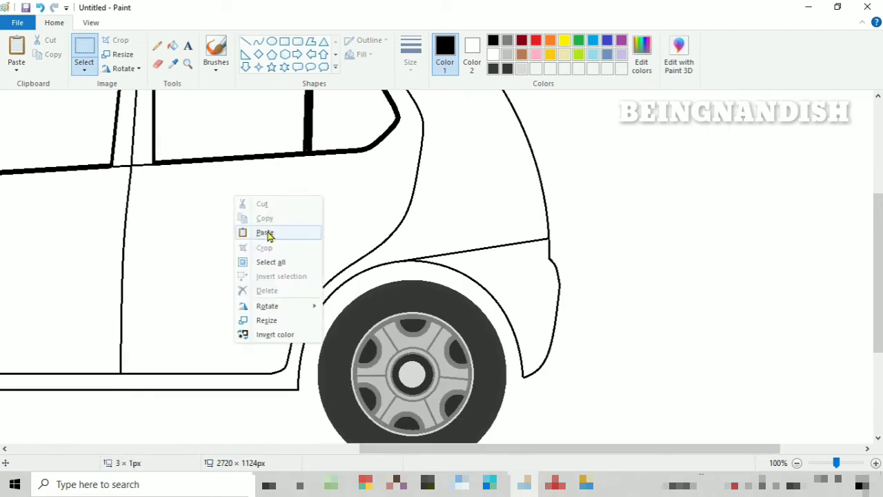
pyautogui.click(243, 230)
pyautogui.moveTo(62, 107); pyautogui.dragTo(552, 283)
pyautogui.rightClick(635, 281)
pyautogui.click(623, 282)
# - Erase the strip's overhanging end and draw a thin horizontal line below it from the wheel arch to the bumper's outer edge
pyautogui.click(157, 63)
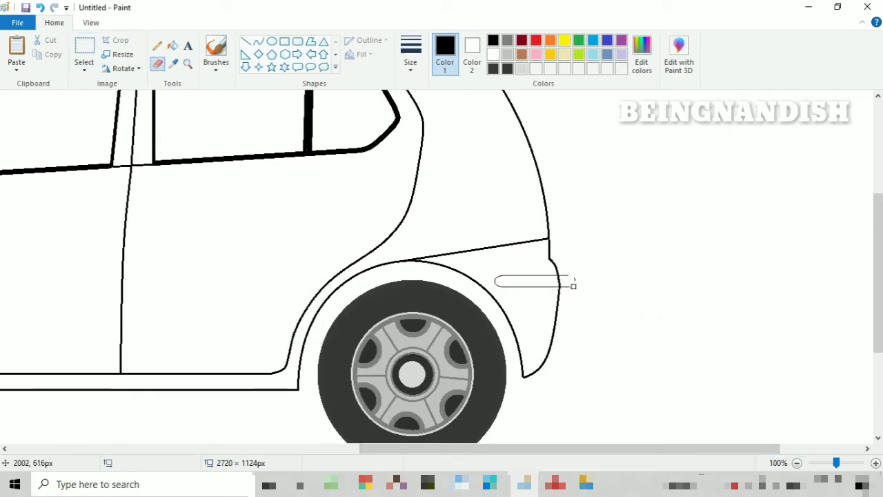
pyautogui.click(246, 41)
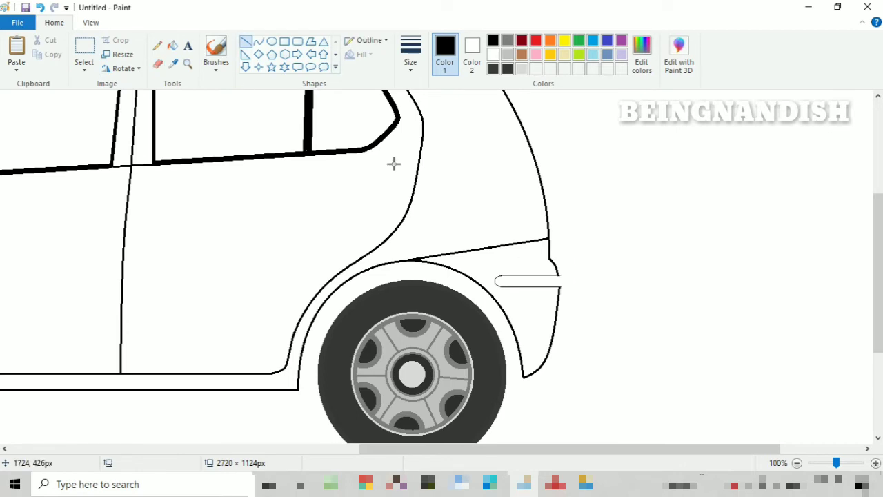
pyautogui.moveTo(502, 308); pyautogui.dragTo(557, 309)
pyautogui.click(420, 56)
pyautogui.click(435, 90)
# - Close the rear bumper strip's open end with a small rounded curve and clean up the joint with the eraser
pyautogui.click(91, 22)
pyautogui.click(16, 52)
pyautogui.moveTo(538, 449); pyautogui.dragTo(674, 448)
pyautogui.scroll(-3, 551, 195)
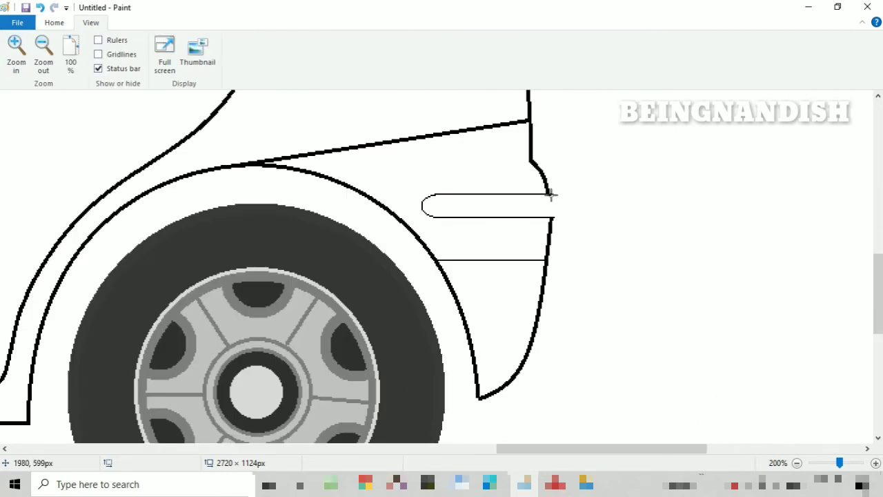
pyautogui.click(42, 9)
pyautogui.click(54, 23)
pyautogui.click(157, 64)
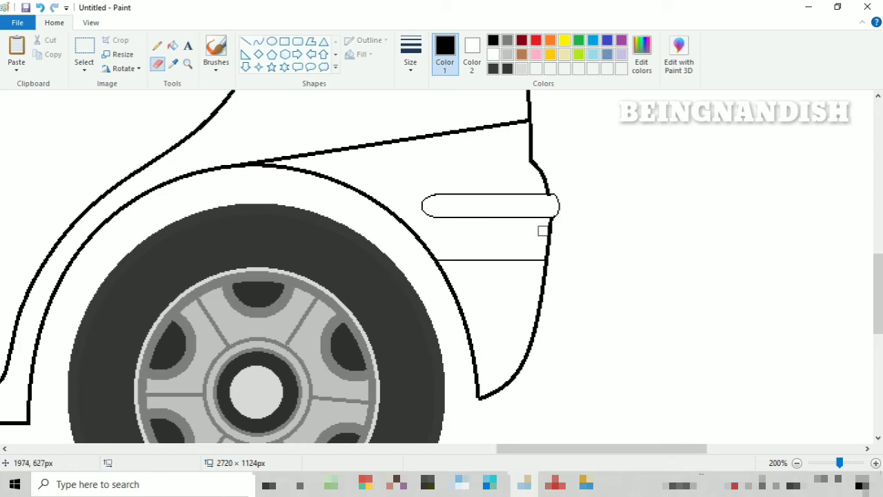
pyautogui.click(91, 22)
pyautogui.click(44, 53)
pyautogui.click(43, 52)
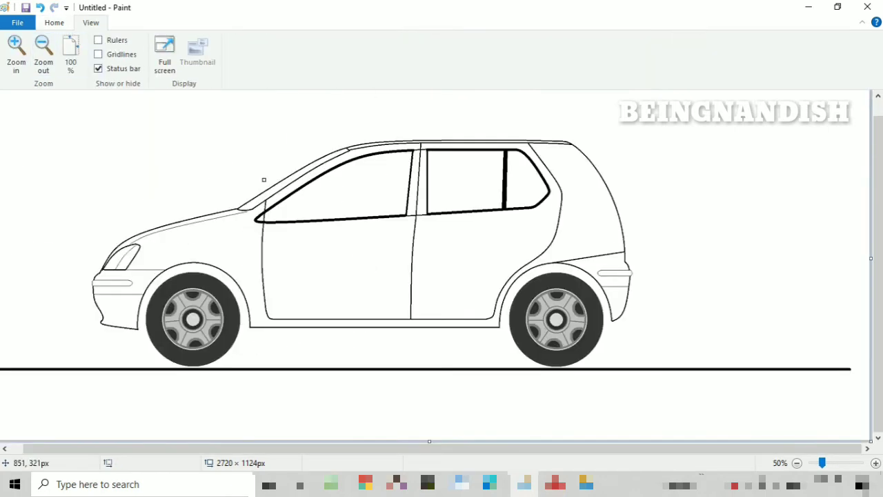
# - Draw a curve just inside the car's rear edge, running from below the roof corner down to the line above the bumper
pyautogui.click(16, 54)
pyautogui.moveTo(228, 449); pyautogui.dragTo(571, 448)
pyautogui.scroll(-3, 483, 289)
pyautogui.click(56, 23)
pyautogui.click(259, 41)
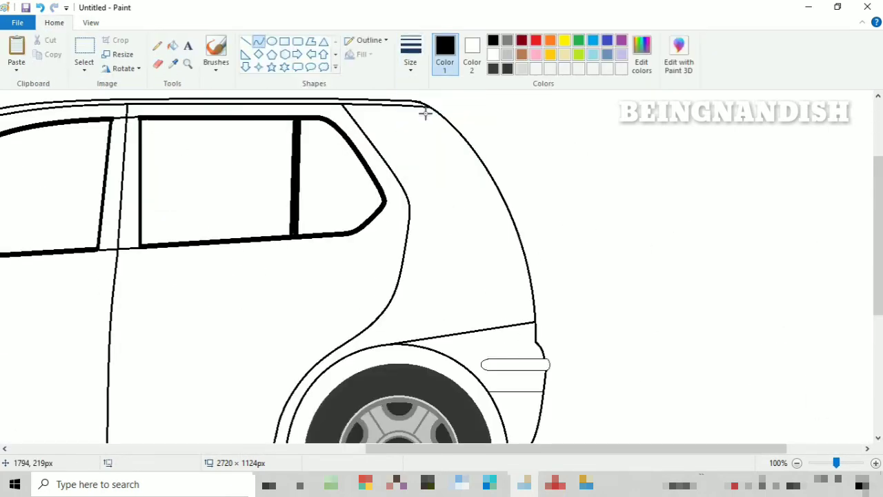
pyautogui.moveTo(466, 150); pyautogui.dragTo(528, 330)
pyautogui.moveTo(505, 231)
pyautogui.mouseDown()
pyautogui.moveTo(502, 214)
pyautogui.moveTo(525, 251)
pyautogui.mouseUp()
pyautogui.click(563, 254)
# - Erase the lower part of the curve just inside the car's rear edge
pyautogui.click(91, 23)
pyautogui.click(17, 54)
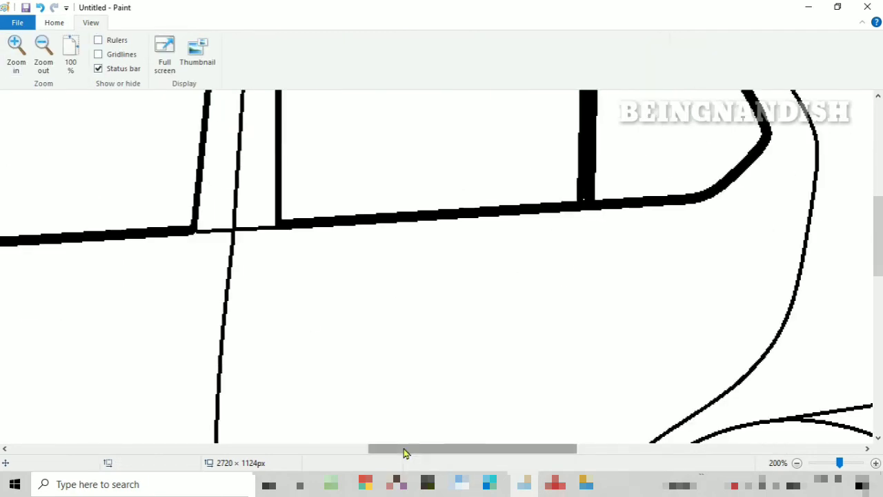
pyautogui.moveTo(405, 451); pyautogui.dragTo(527, 451)
pyautogui.scroll(-2, 381, 209)
pyautogui.scroll(2, 380, 209)
pyautogui.click(55, 23)
pyautogui.click(158, 64)
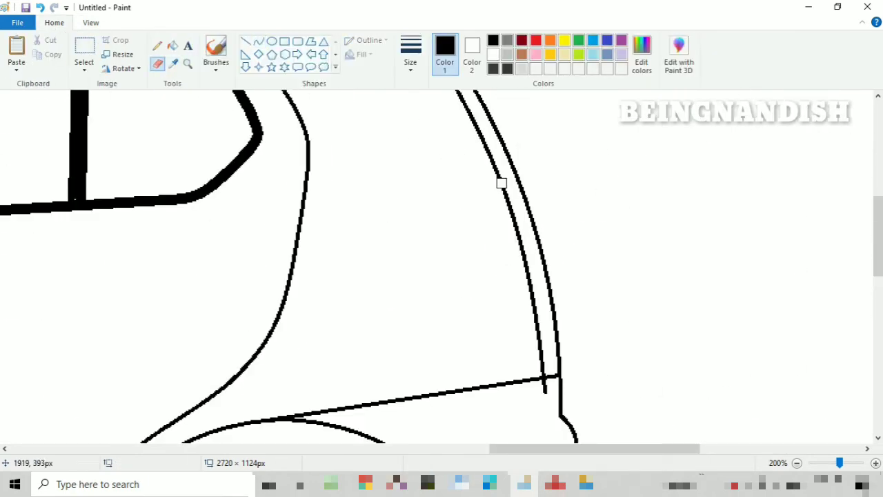
pyautogui.moveTo(502, 183); pyautogui.dragTo(546, 383)
# - Redraw the lower part of the inner rear curve with a slightly bowed curve about 37 × 169 px
pyautogui.click(259, 41)
pyautogui.moveTo(497, 173)
pyautogui.mouseDown()
pyautogui.moveTo(535, 388)
pyautogui.moveTo(544, 392)
pyautogui.mouseUp()
pyautogui.moveTo(516, 251); pyautogui.dragTo(523, 246)
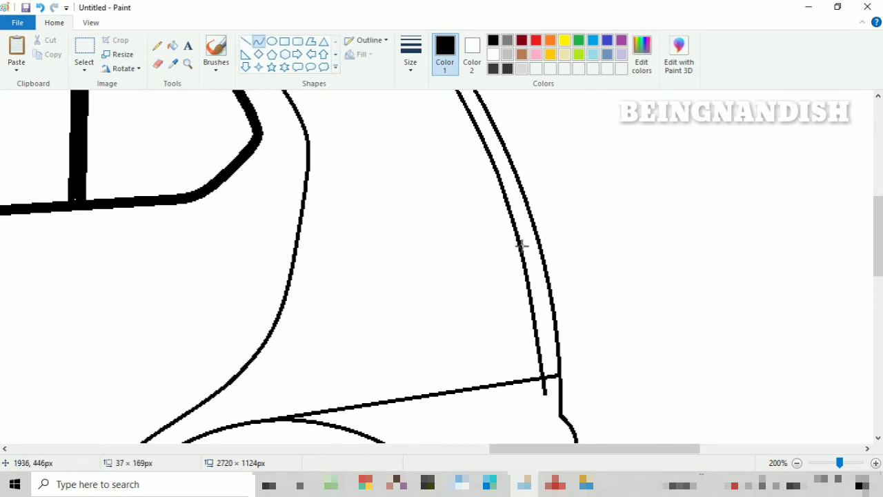
pyautogui.click(527, 268)
pyautogui.moveTo(540, 296); pyautogui.dragTo(538, 299)
pyautogui.click(476, 266)
# - Trim the line ends at the inner rear curve's base and join both its ends to the rear edge, the upper with a curve about 22 × 44 px
pyautogui.click(158, 63)
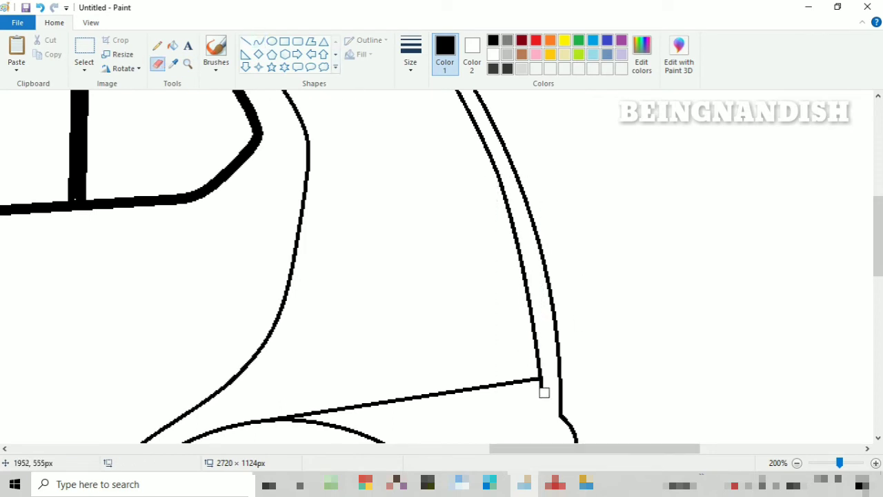
pyautogui.click(259, 41)
pyautogui.scroll(3, 471, 327)
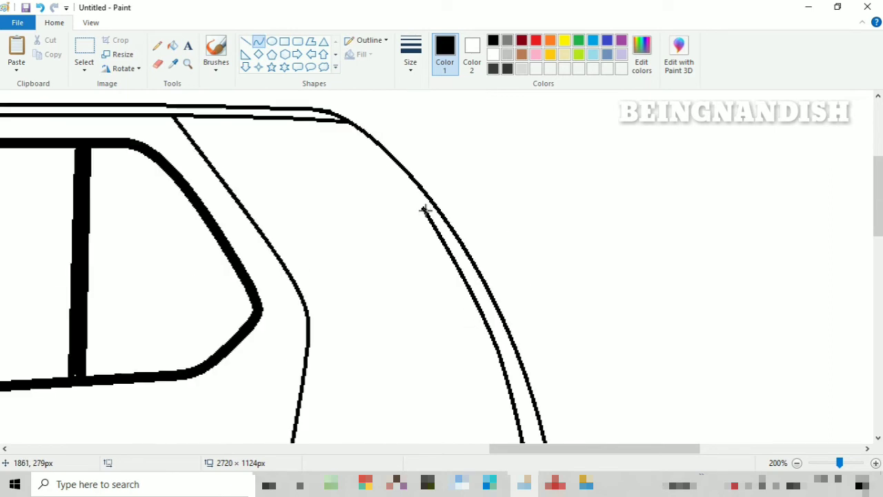
pyautogui.moveTo(439, 237); pyautogui.dragTo(418, 190)
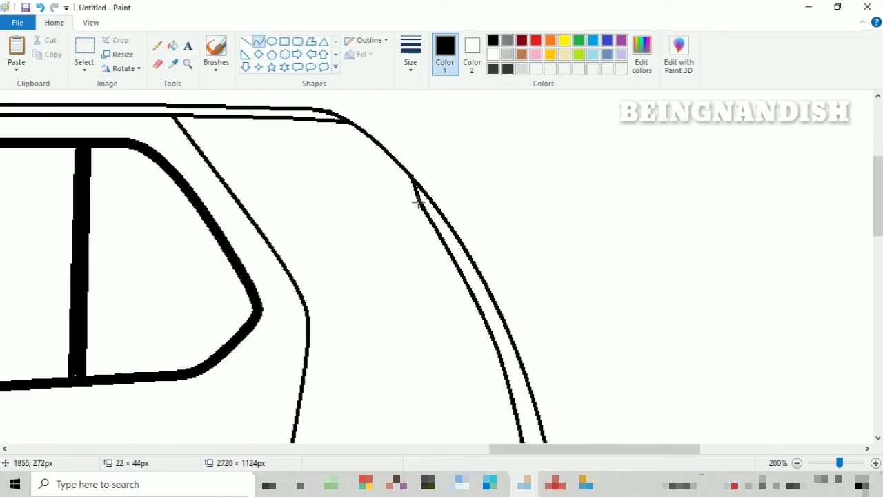
# - Draw a horizontal line about 13 × 1 px across the narrow strip along the car's rear edge
pyautogui.click(91, 22)
pyautogui.click(41, 58)
pyautogui.click(54, 22)
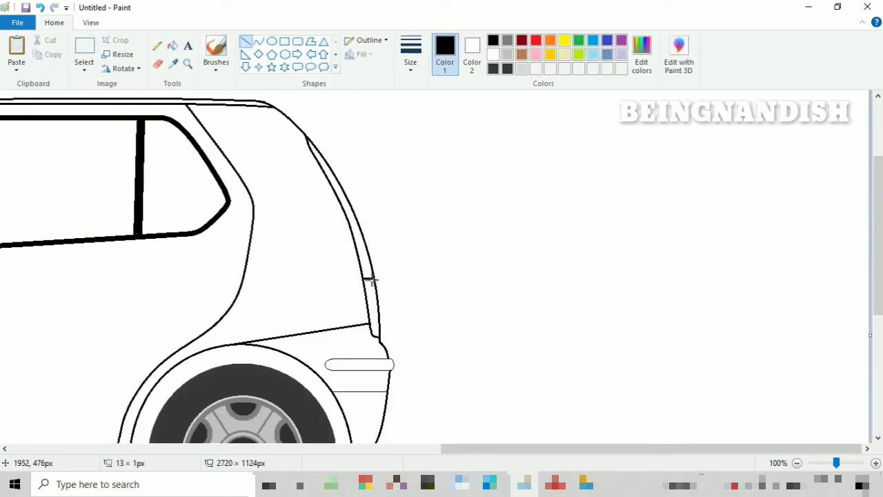
pyautogui.click(91, 22)
pyautogui.click(43, 58)
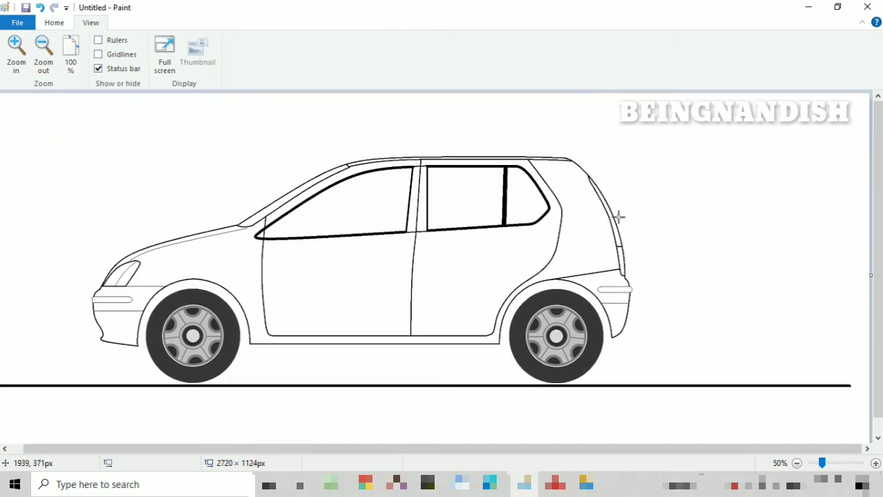
# - Draw a curve about 42 × 3 px across the windscreen's base and a rounded rectangle about 36 × 16 px between front wheel arch and door
pyautogui.click(70, 58)
pyautogui.click(54, 22)
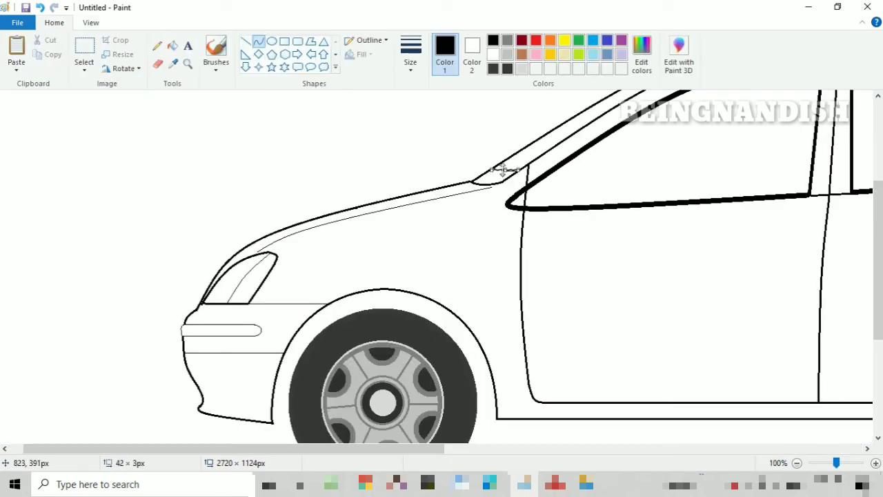
pyautogui.click(476, 237)
pyautogui.moveTo(384, 450); pyautogui.dragTo(411, 452)
pyautogui.click(297, 42)
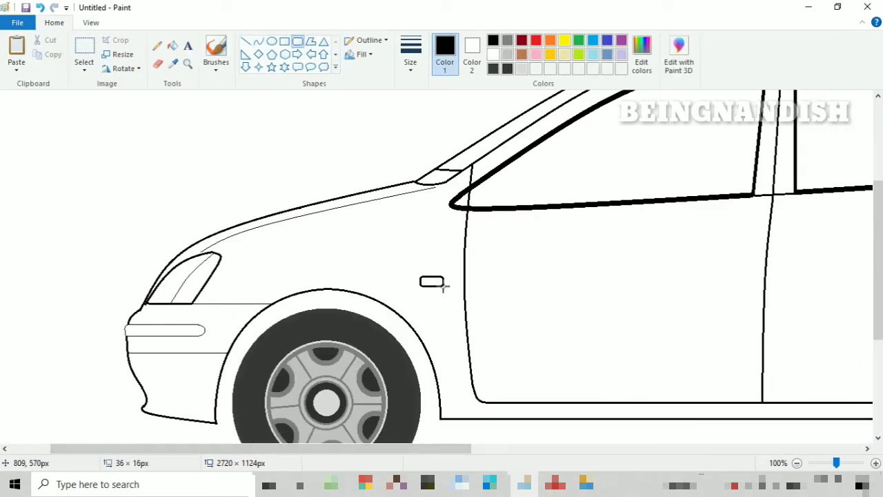
# - Draw a side mirror in the front window's lower front corner using curves, short mounting lines and a dividing line about 75 × 4 px
pyautogui.scroll(3, 426, 325)
pyautogui.moveTo(350, 450); pyautogui.dragTo(396, 455)
pyautogui.click(258, 43)
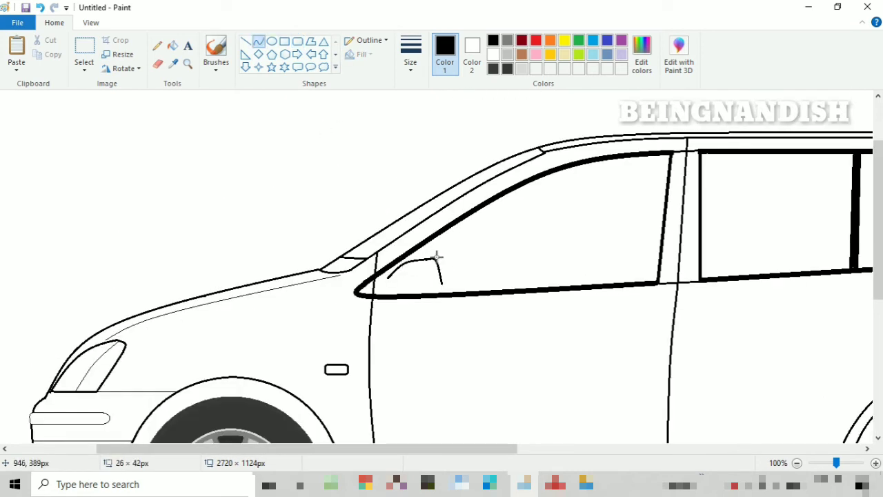
pyautogui.click(440, 292)
pyautogui.moveTo(442, 280); pyautogui.dragTo(390, 289)
pyautogui.click(441, 293)
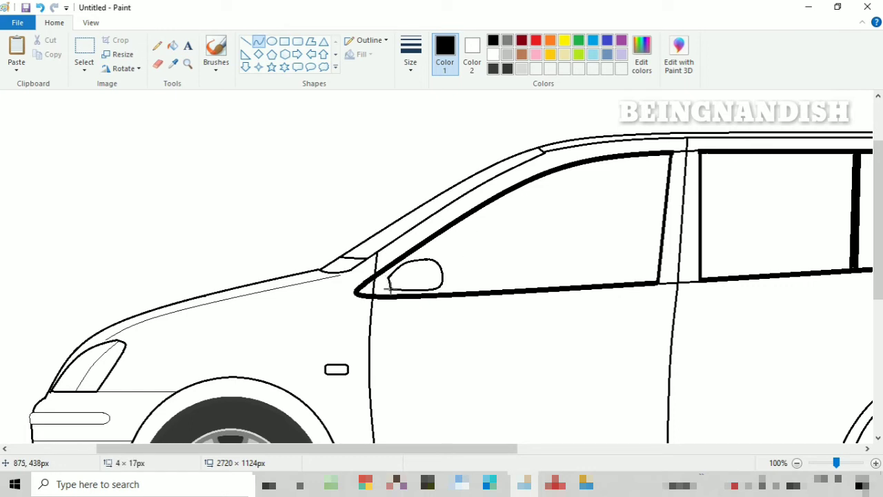
pyautogui.click(245, 41)
pyautogui.moveTo(422, 245); pyautogui.dragTo(416, 260)
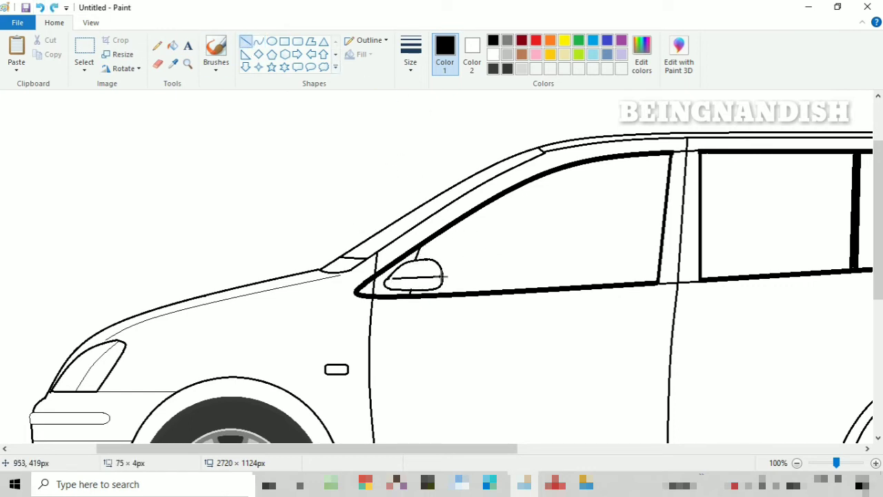
# - Try an arched curve as the front door handle's upper edge, below the front window's rear corner
pyautogui.hscroll(3, 445, 276)
pyautogui.scroll(-3, 460, 250)
pyautogui.click(258, 42)
pyautogui.moveTo(479, 232)
pyautogui.mouseDown()
pyautogui.moveTo(529, 229)
pyautogui.moveTo(476, 215)
pyautogui.moveTo(531, 236)
pyautogui.mouseUp()
pyautogui.click(578, 219)
# - Try to complete the handle with a vertically flipped copy of the arc placed beneath it, then undo the placement
pyautogui.click(83, 53)
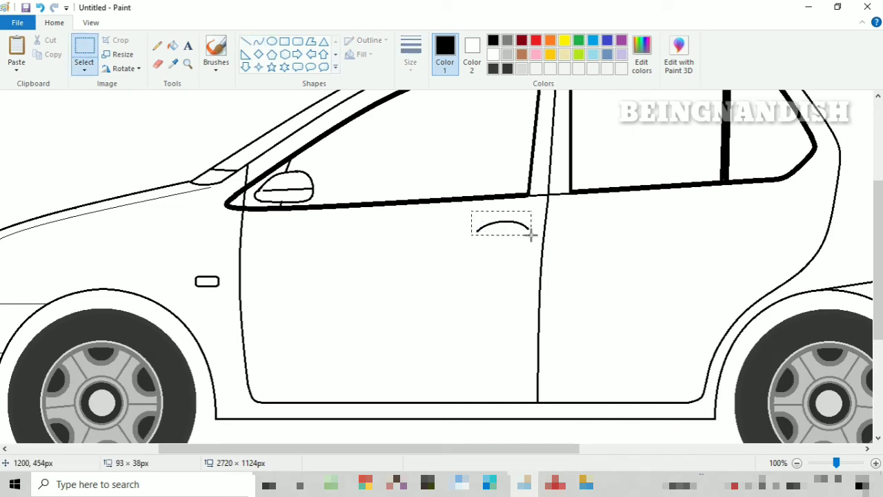
pyautogui.rightClick(512, 221)
pyautogui.click(542, 243)
pyautogui.rightClick(379, 148)
pyautogui.click(409, 183)
pyautogui.rightClick(8, 103)
pyautogui.moveTo(69, 213)
pyautogui.click(172, 259)
pyautogui.moveTo(39, 114); pyautogui.dragTo(509, 245)
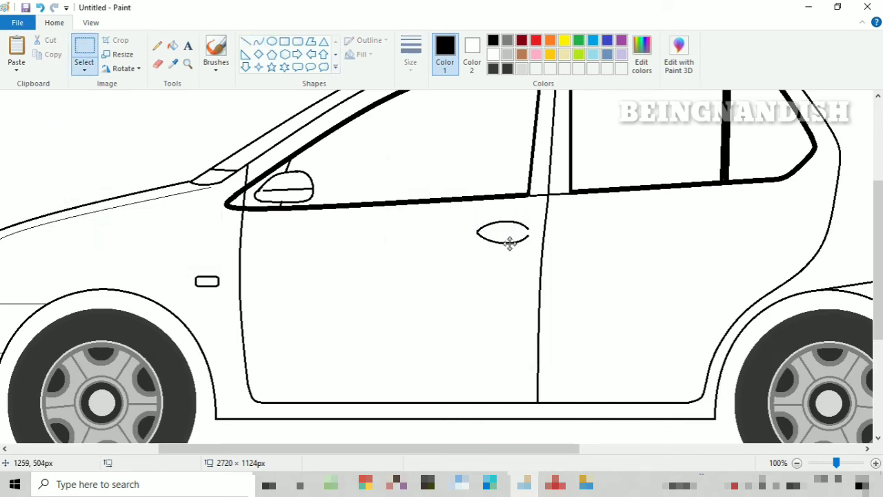
pyautogui.hotkey('ctrl', 'z')
# - Erase the arc on the front door and redraw the handle's upper edge as a flatter curve with rounded ends
pyautogui.click(90, 23)
pyautogui.click(15, 54)
pyautogui.click(54, 22)
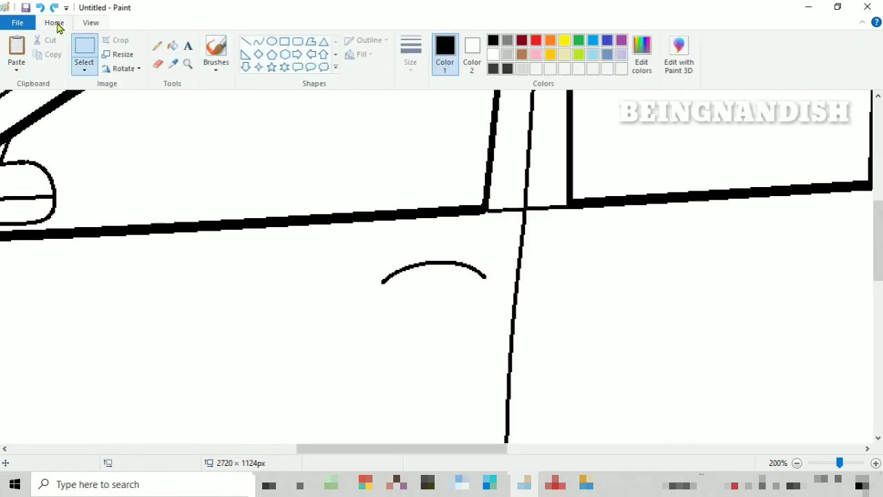
pyautogui.click(157, 63)
pyautogui.moveTo(384, 280); pyautogui.dragTo(472, 278)
pyautogui.click(258, 41)
pyautogui.moveTo(436, 254)
pyautogui.mouseDown()
pyautogui.moveTo(393, 274)
pyautogui.moveTo(439, 256)
pyautogui.mouseUp()
pyautogui.moveTo(407, 267)
pyautogui.mouseDown()
pyautogui.moveTo(398, 260)
pyautogui.moveTo(375, 274)
pyautogui.mouseUp()
pyautogui.click(397, 260)
pyautogui.click(380, 284)
pyautogui.moveTo(439, 257); pyautogui.dragTo(481, 271)
pyautogui.moveTo(460, 264); pyautogui.dragTo(467, 255)
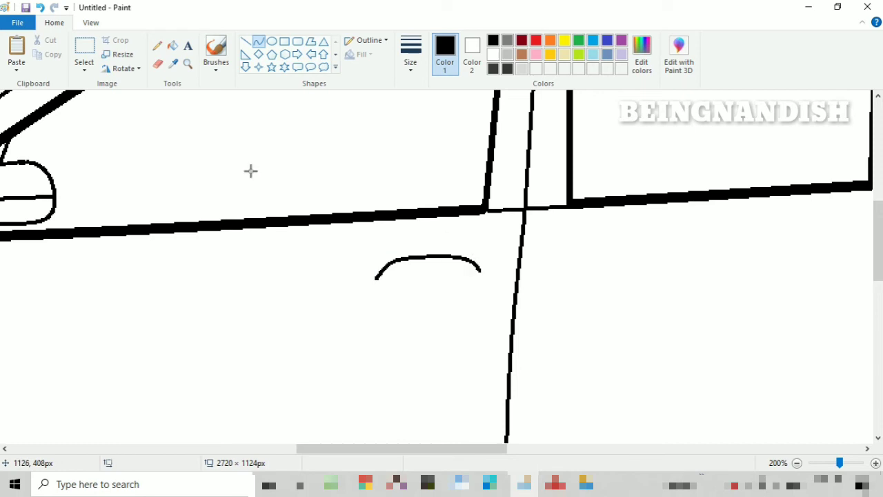
# - Copy the handle's upper curve, flip the pasted copy vertically and place it beneath the original
pyautogui.click(84, 49)
pyautogui.moveTo(367, 242); pyautogui.dragTo(496, 281)
pyautogui.rightClick(455, 264)
pyautogui.click(483, 285)
pyautogui.hotkey('ctrl', 'v')
pyautogui.moveTo(83, 114); pyautogui.dragTo(386, 322)
pyautogui.rightClick(386, 322)
pyautogui.click(491, 445)
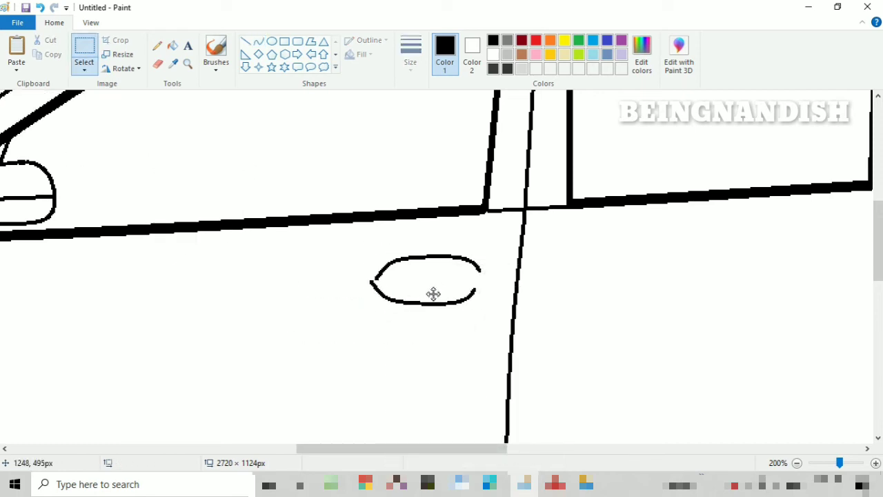
# - Move the lower curve closer to the upper one and flip it horizontally to form the handle outline
pyautogui.moveTo(433, 294)
pyautogui.mouseDown()
pyautogui.moveTo(442, 294)
pyautogui.moveTo(424, 288)
pyautogui.mouseUp()
pyautogui.rightClick(442, 294)
pyautogui.moveTo(502, 407)
pyautogui.click(558, 460)
pyautogui.click(358, 241)
# - Erase the handle outline's rear end and redraw it with a rounded curve about 24 × 26 px
pyautogui.click(89, 24)
pyautogui.click(43, 53)
pyautogui.click(43, 54)
pyautogui.click(14, 69)
pyautogui.click(14, 69)
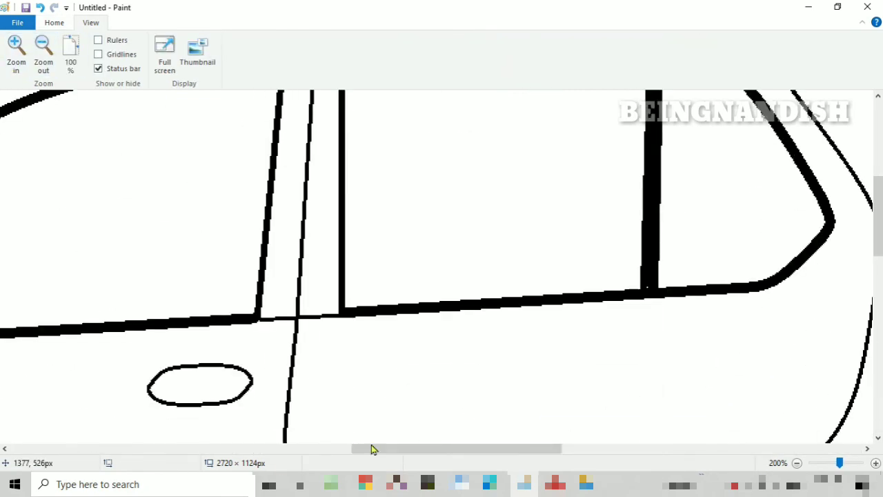
pyautogui.moveTo(373, 449); pyautogui.dragTo(331, 449)
pyautogui.scroll(-3, 330, 386)
pyautogui.click(54, 23)
pyautogui.click(158, 65)
pyautogui.moveTo(415, 279)
pyautogui.mouseDown()
pyautogui.moveTo(414, 309)
pyautogui.moveTo(437, 294)
pyautogui.mouseUp()
pyautogui.click(259, 41)
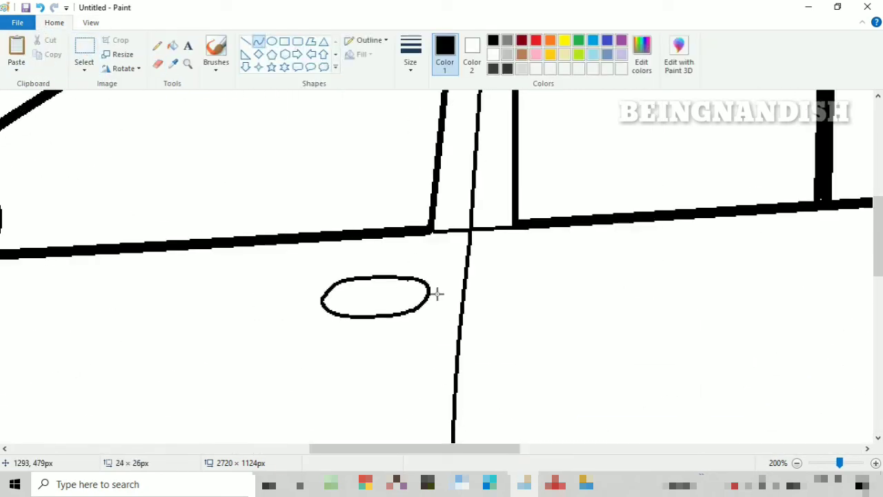
pyautogui.click(437, 294)
# - Draw a thin horizontal dividing line about 84 × 1 px across the middle of the door handle
pyautogui.click(245, 41)
pyautogui.moveTo(322, 299); pyautogui.dragTo(431, 299)
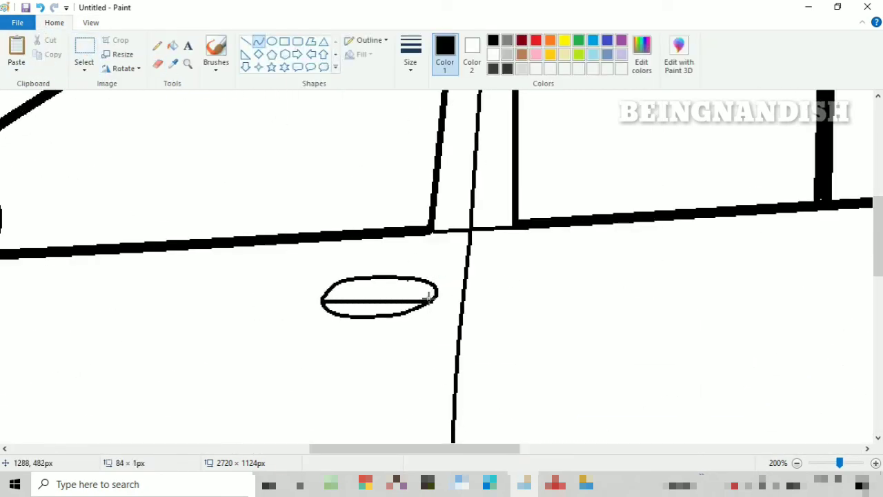
pyautogui.hotkey('ctrl', 'z')
pyautogui.moveTo(323, 299); pyautogui.dragTo(431, 297)
pyautogui.click(411, 54)
pyautogui.click(441, 89)
# - Move the complete front door handle slightly down and toward the car's front
pyautogui.click(84, 49)
pyautogui.moveTo(301, 259); pyautogui.dragTo(455, 333)
pyautogui.moveTo(375, 284); pyautogui.dragTo(363, 293)
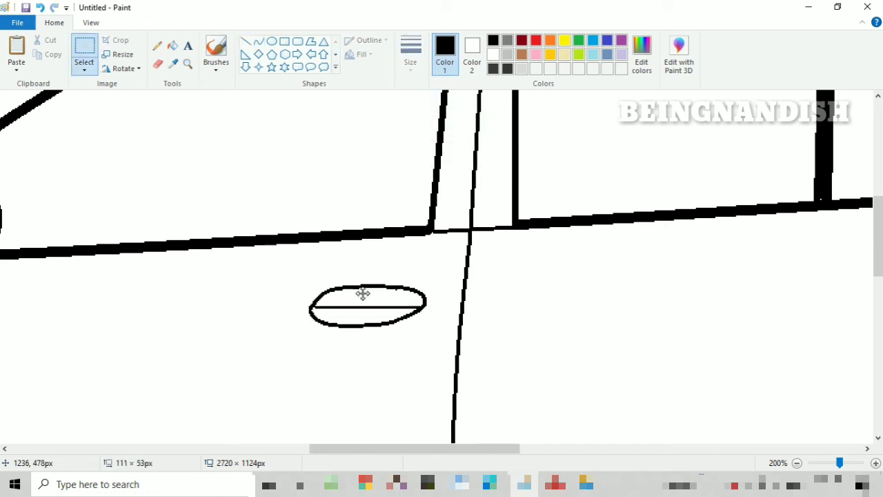
# - Copy the front door handle and place the copy on the rear door, below the rear window
pyautogui.rightClick(362, 293)
pyautogui.click(387, 319)
pyautogui.click(90, 23)
pyautogui.click(40, 57)
pyautogui.scroll(3, 310, 275)
pyautogui.rightClick(208, 178)
pyautogui.click(235, 219)
pyautogui.moveTo(53, 114); pyautogui.dragTo(594, 274)
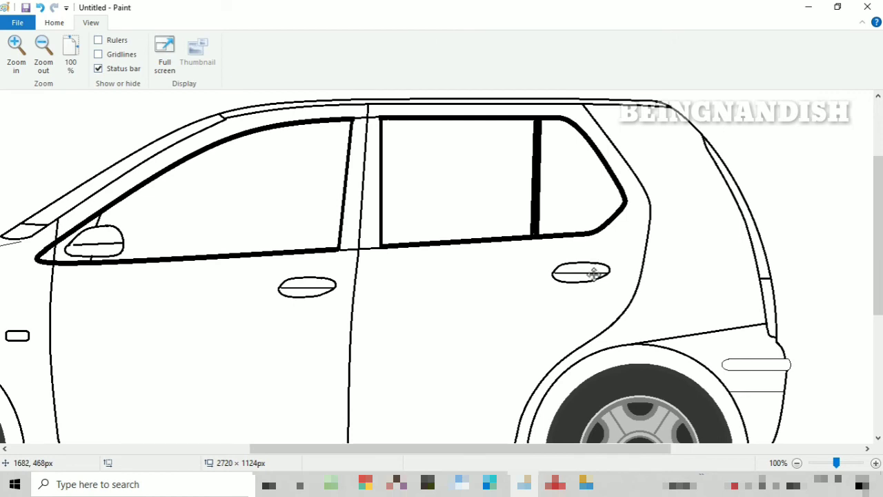
# - Draw a keyhole circle about 10 × 10 px below the rear end of the front door handle
pyautogui.scroll(-1, 461, 274)
pyautogui.click(51, 21)
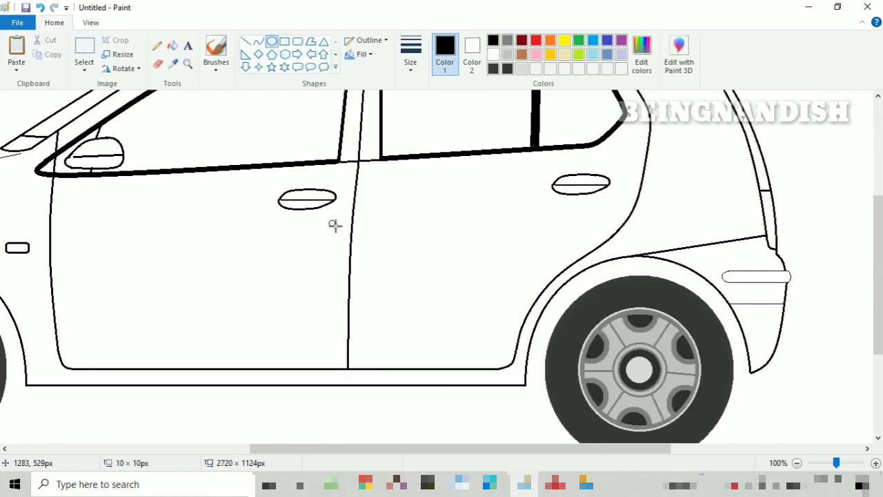
pyautogui.click(410, 54)
pyautogui.click(431, 114)
# - Draw a line about 770 × 1 px along the sill between the wheel arches and a short vertical line above it near the front door's lower corner
pyautogui.moveTo(440, 450); pyautogui.dragTo(398, 450)
pyautogui.click(246, 43)
pyautogui.moveTo(114, 377); pyautogui.dragTo(613, 417)
pyautogui.moveTo(482, 378); pyautogui.dragTo(483, 381)
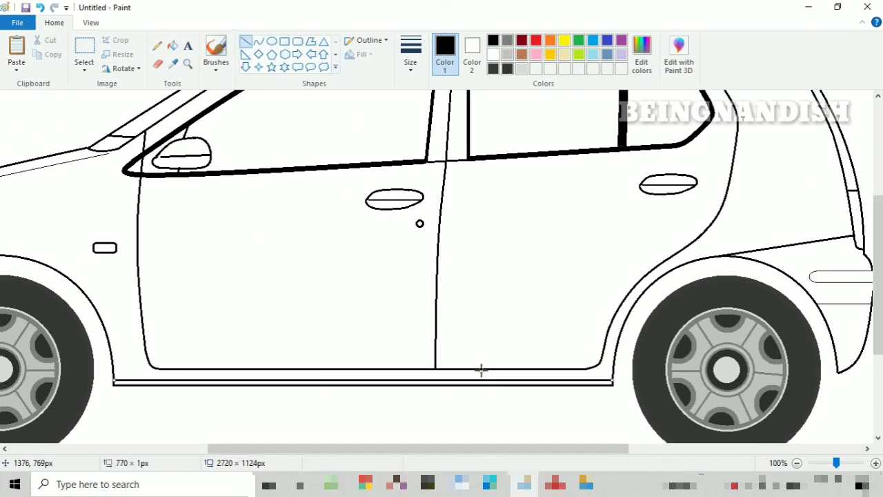
pyautogui.click(272, 301)
# - Draw a circular fuel cap with the thinnest outline on the rear panel, between the rear door and the tail light
pyautogui.scroll(1, 325, 262)
pyautogui.moveTo(481, 448); pyautogui.dragTo(623, 469)
pyautogui.click(272, 41)
pyautogui.moveTo(450, 261); pyautogui.dragTo(499, 310)
pyautogui.click(410, 54)
pyautogui.click(418, 99)
pyautogui.click(462, 185)
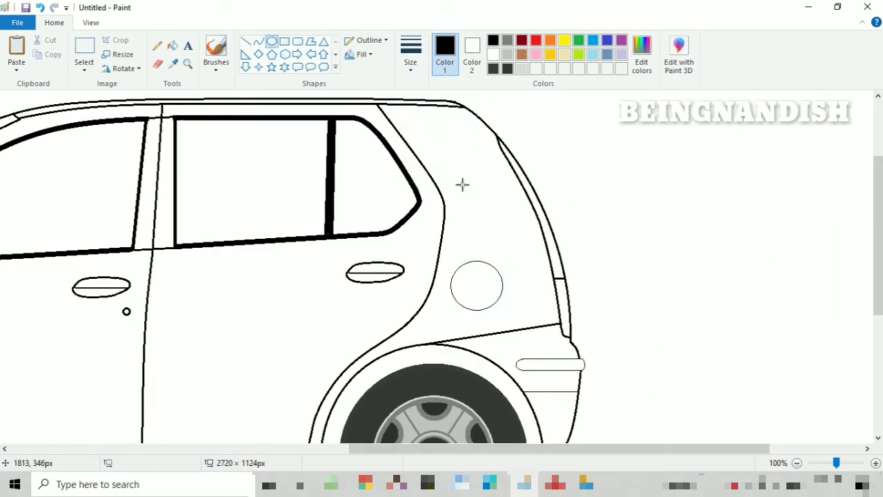
# - Draw short lines joining the body's lower edge to both sides of the front tyre, the rearward one about 18 × 3 px
pyautogui.click(90, 23)
pyautogui.click(43, 54)
pyautogui.scroll(1, 386, 238)
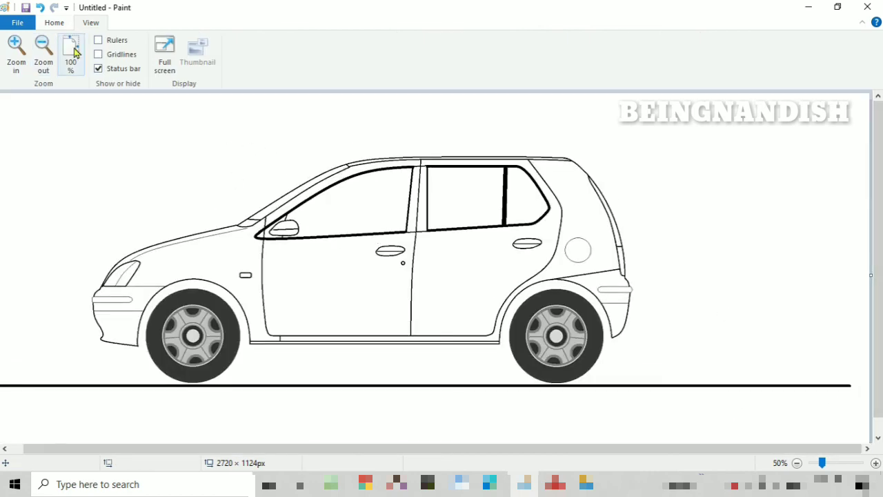
pyautogui.click(54, 23)
pyautogui.click(247, 41)
pyautogui.moveTo(138, 346); pyautogui.dragTo(147, 346)
pyautogui.click(410, 54)
pyautogui.click(428, 110)
pyautogui.click(90, 22)
pyautogui.click(19, 60)
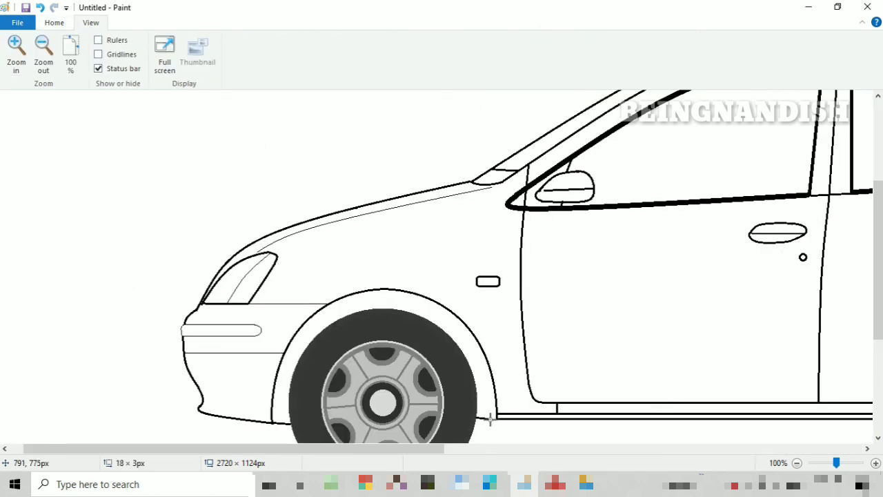
# - Draw short lines joining the sill and the rear bumper's lower edge to the rear tyre
pyautogui.moveTo(437, 449); pyautogui.dragTo(669, 449)
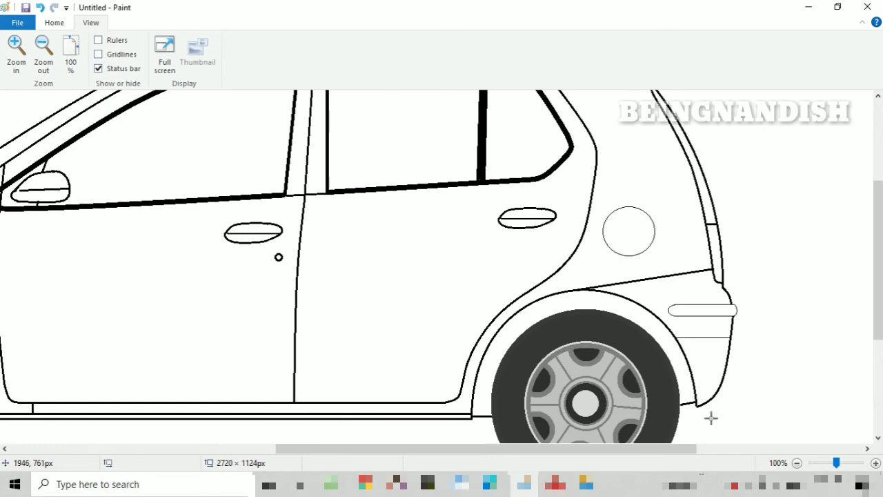
pyautogui.click(43, 55)
pyautogui.click(54, 23)
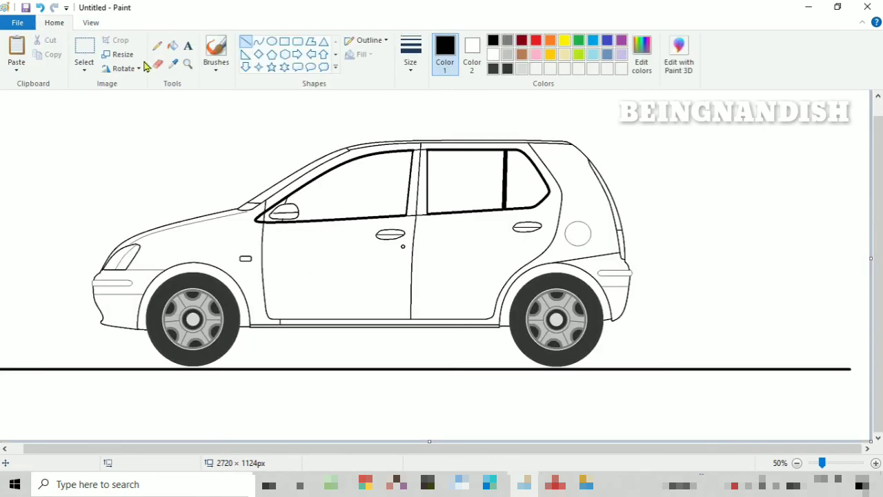
# - Draw a small curved antenna base on the roof above the front window using the second line width
pyautogui.click(100, 25)
pyautogui.click(17, 55)
pyautogui.moveTo(290, 449); pyautogui.dragTo(502, 449)
pyautogui.scroll(2, 442, 311)
pyautogui.click(55, 25)
pyautogui.click(258, 41)
pyautogui.click(411, 56)
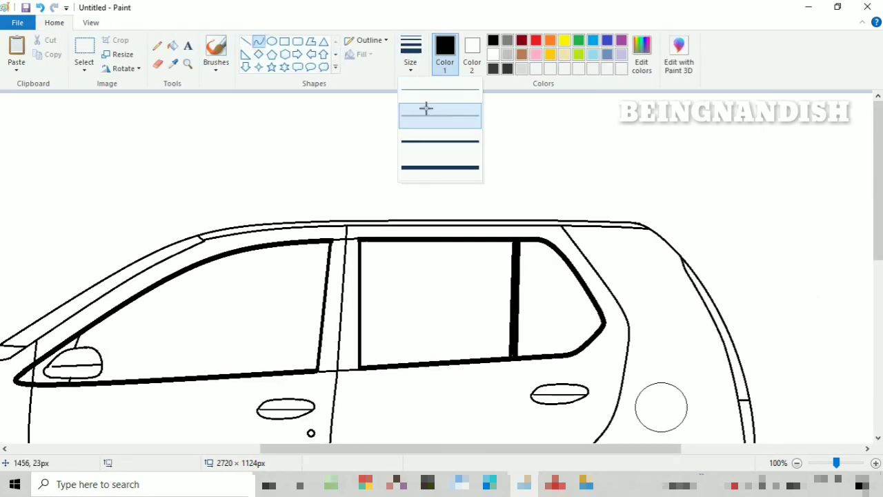
pyautogui.click(426, 109)
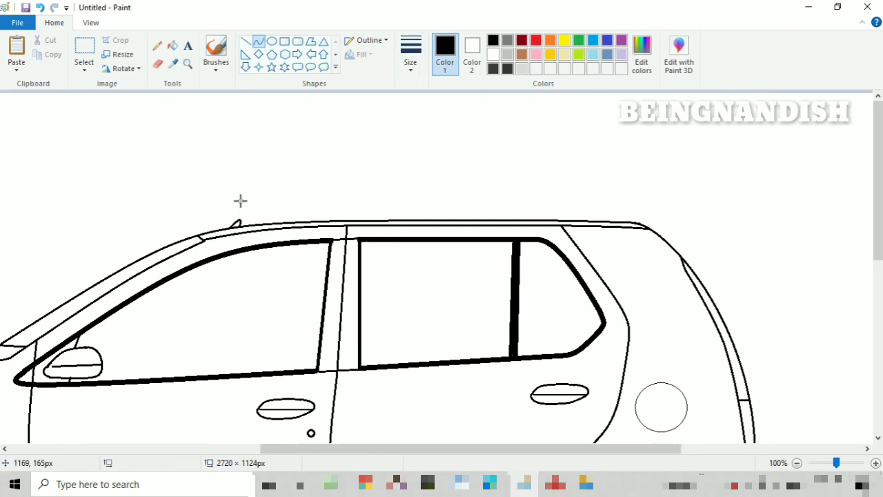
# - Draw a diagonal antenna mast rising rearward from the base, with a thicker lower part and a thinner upper part
pyautogui.moveTo(237, 223)
pyautogui.mouseDown()
pyautogui.moveTo(264, 173)
pyautogui.moveTo(254, 193)
pyautogui.moveTo(279, 178)
pyautogui.mouseUp()
pyautogui.click(245, 41)
pyautogui.click(411, 57)
pyautogui.click(421, 93)
pyautogui.hotkey('ctrl', 'z')
# - Tidy the antenna mast's tip and fill the small antenna base with black
pyautogui.click(91, 23)
pyautogui.click(16, 54)
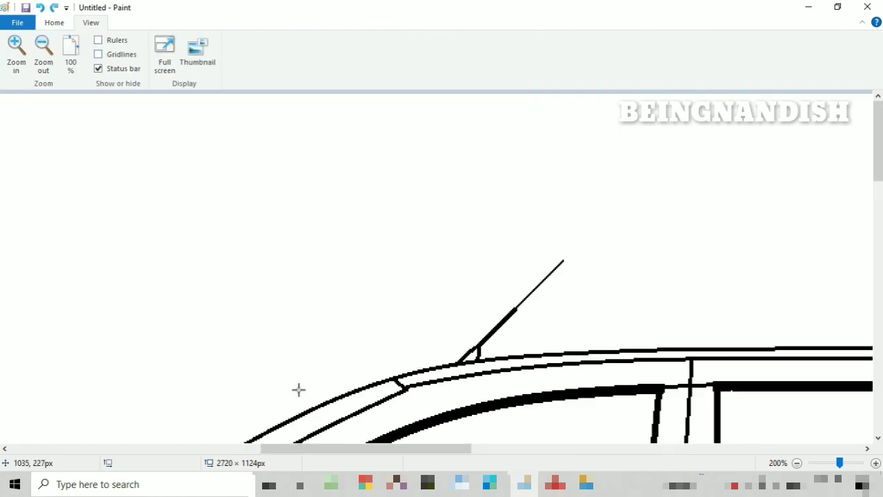
pyautogui.moveTo(304, 449); pyautogui.dragTo(357, 449)
pyautogui.scroll(-1, 297, 220)
pyautogui.click(54, 23)
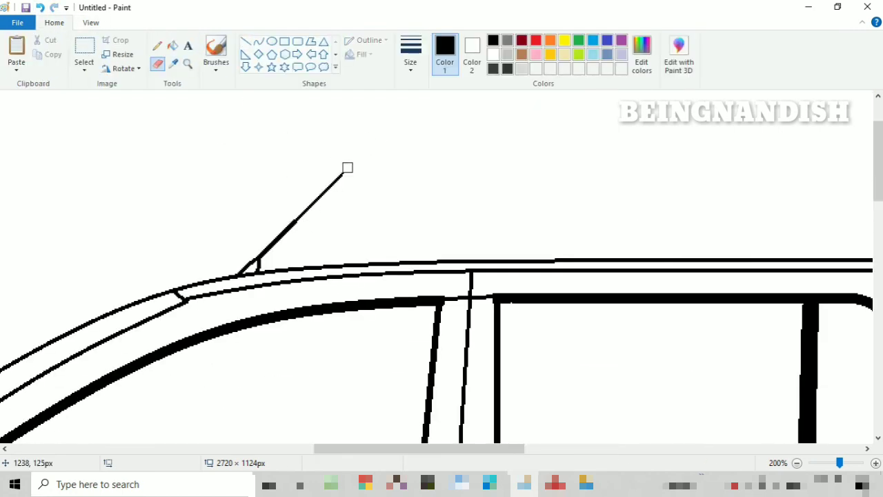
pyautogui.click(172, 45)
pyautogui.click(254, 267)
# - Remove the ground line beneath the tyres by filling it with white
pyautogui.click(91, 23)
pyautogui.click(44, 54)
pyautogui.click(44, 54)
pyautogui.click(54, 24)
pyautogui.click(493, 54)
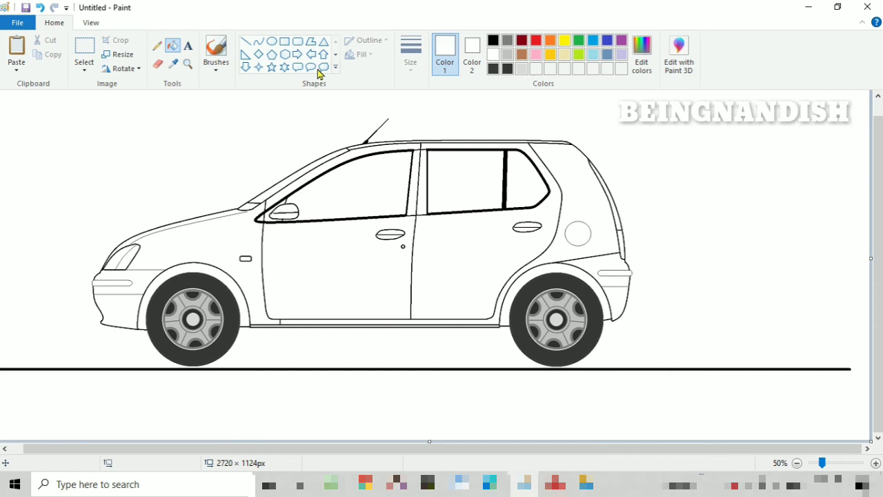
pyautogui.click(325, 366)
pyautogui.scroll(1, 877, 409)
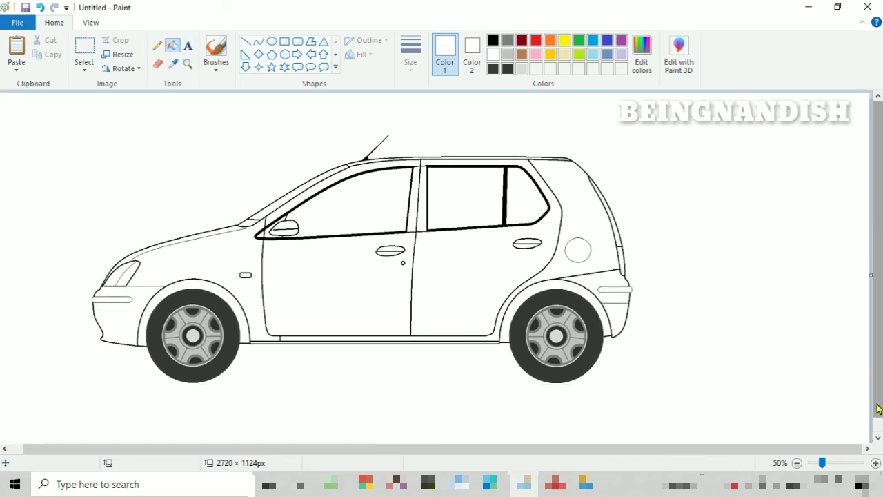